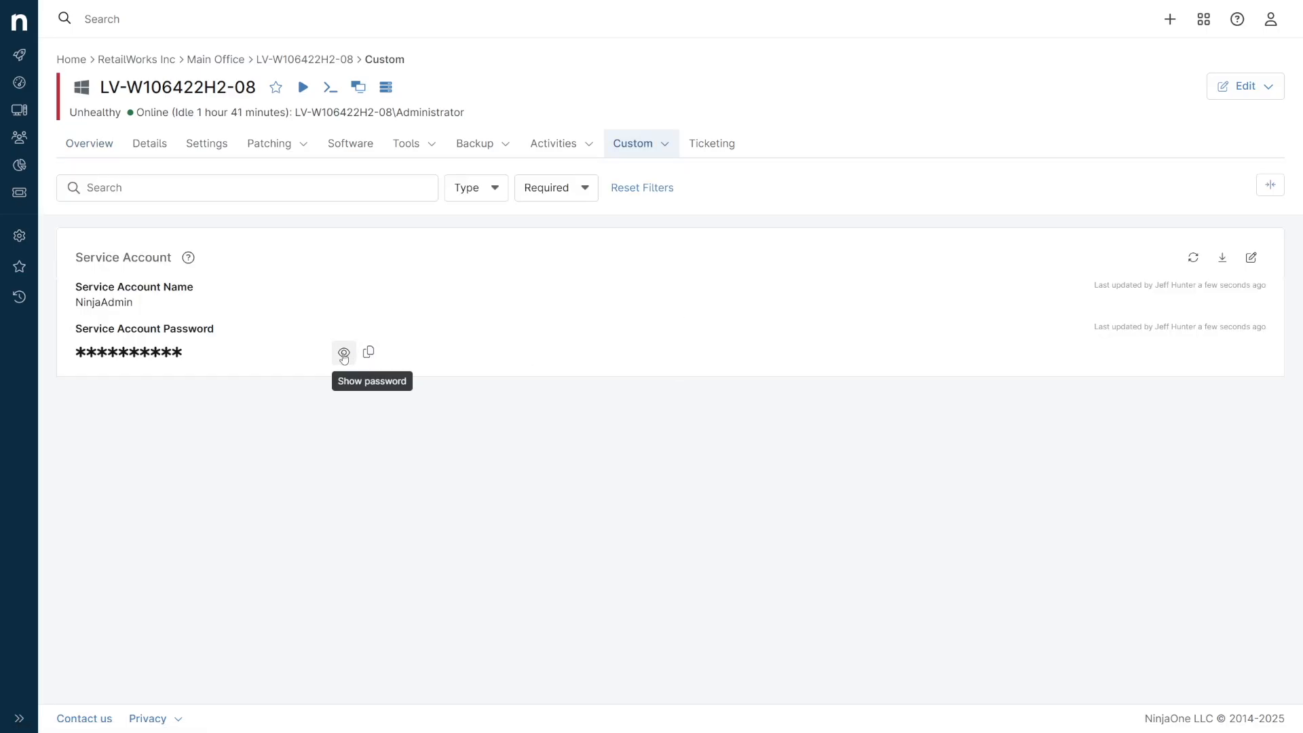
Reveal and copy the Service Account Password of device LV-W106422H2-08.
click(343, 353)
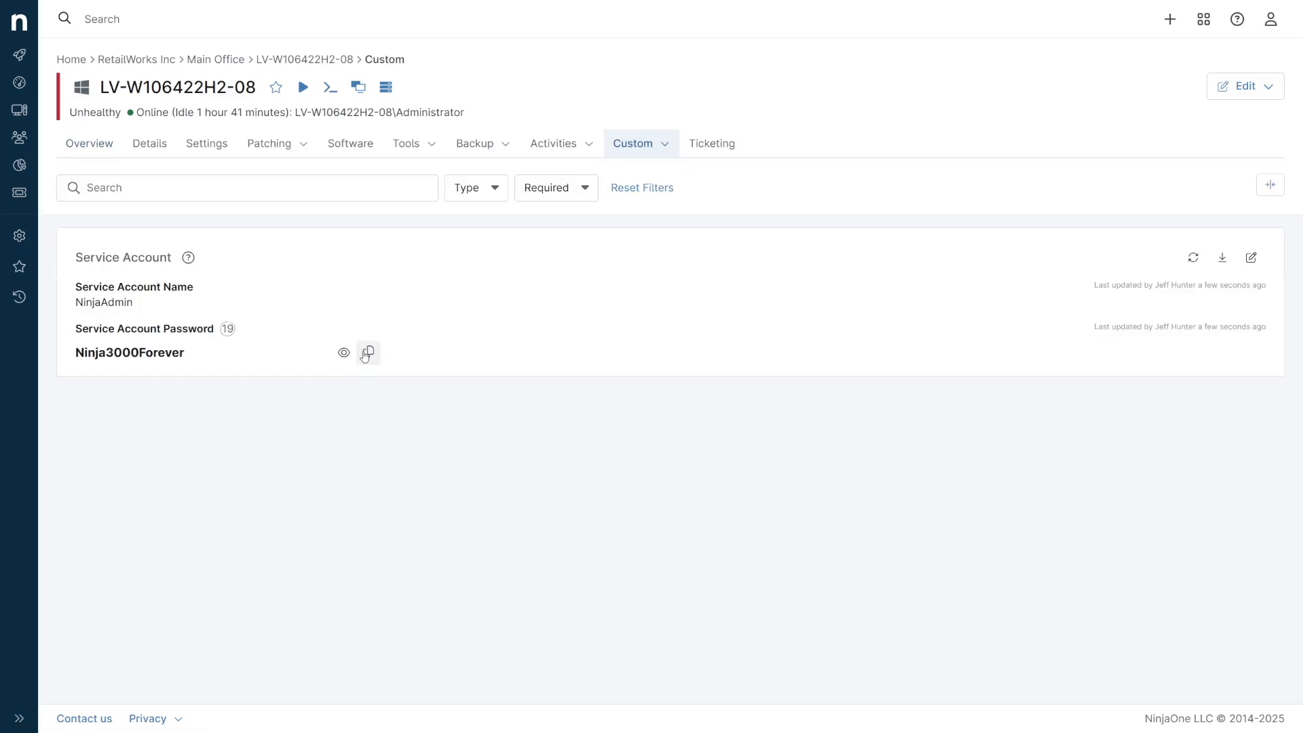
click(366, 354)
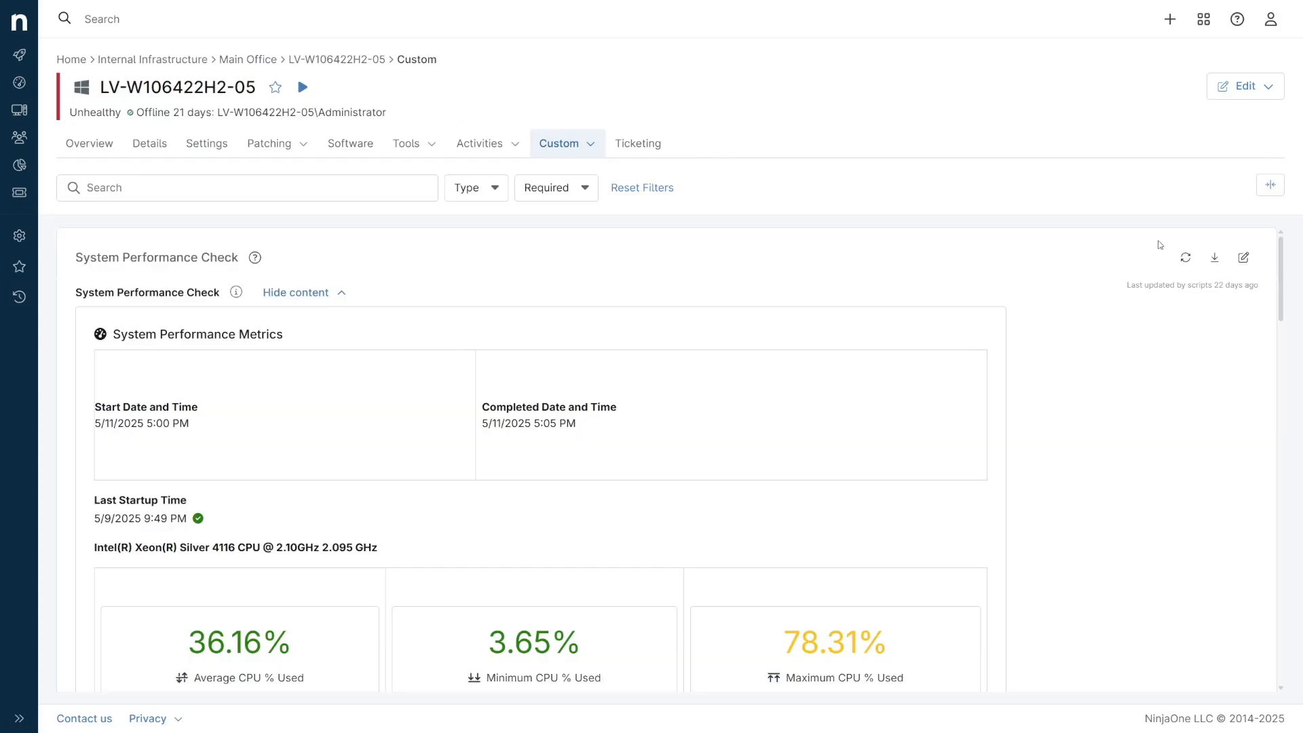
Review the System Performance Check and User Management custom fields of device LV-W106422H2-05.
drag(1283, 272, 1300, 564)
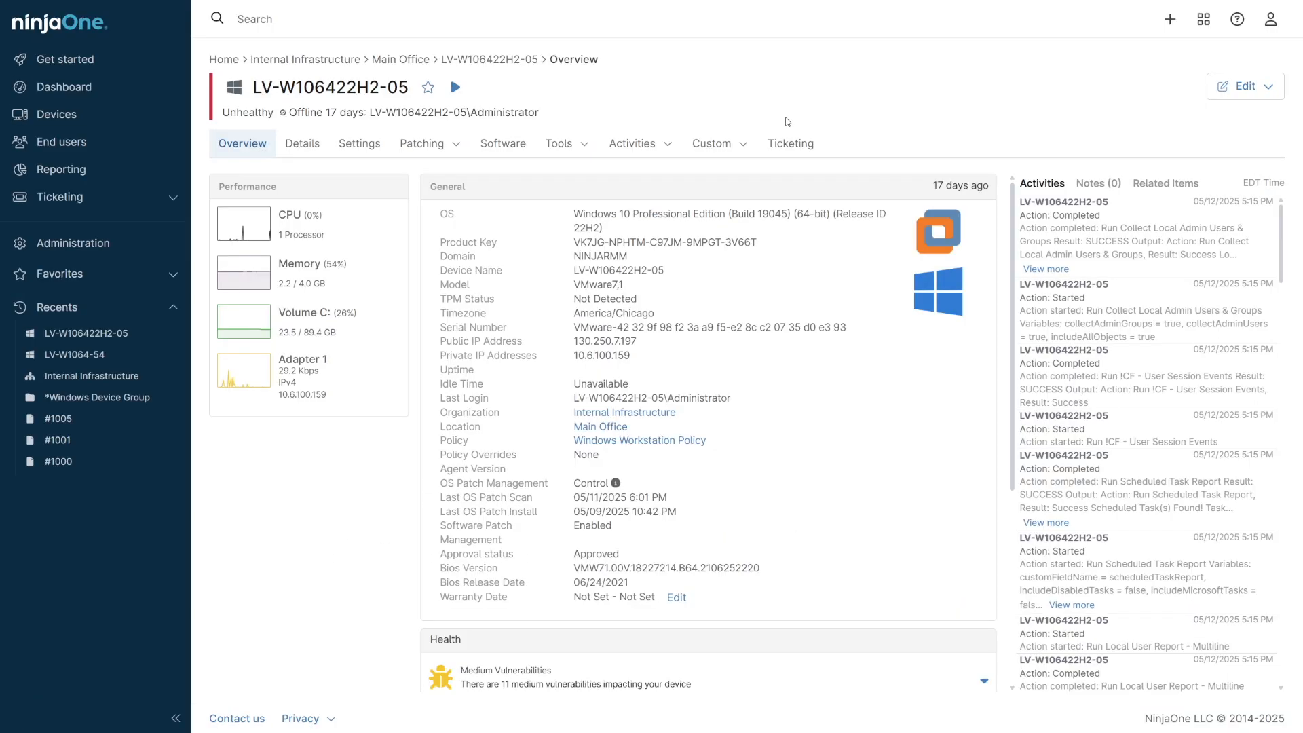
click(743, 146)
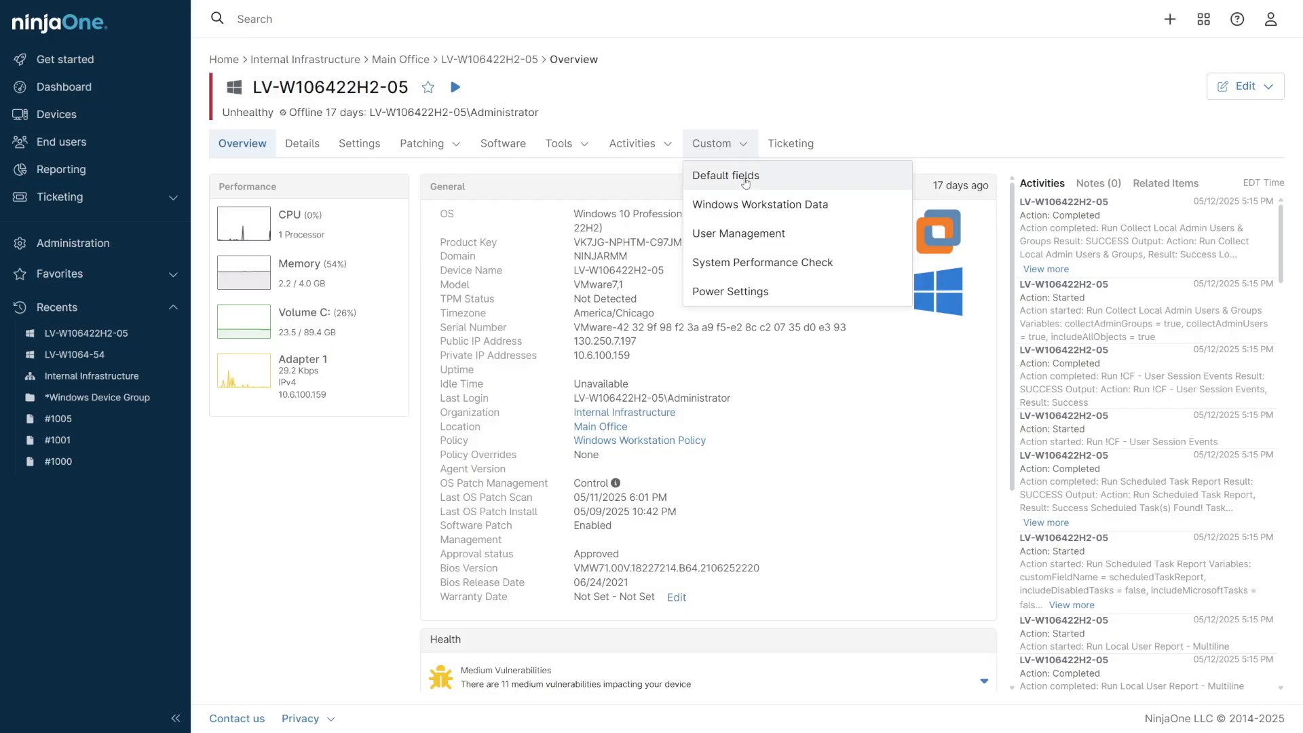
click(752, 238)
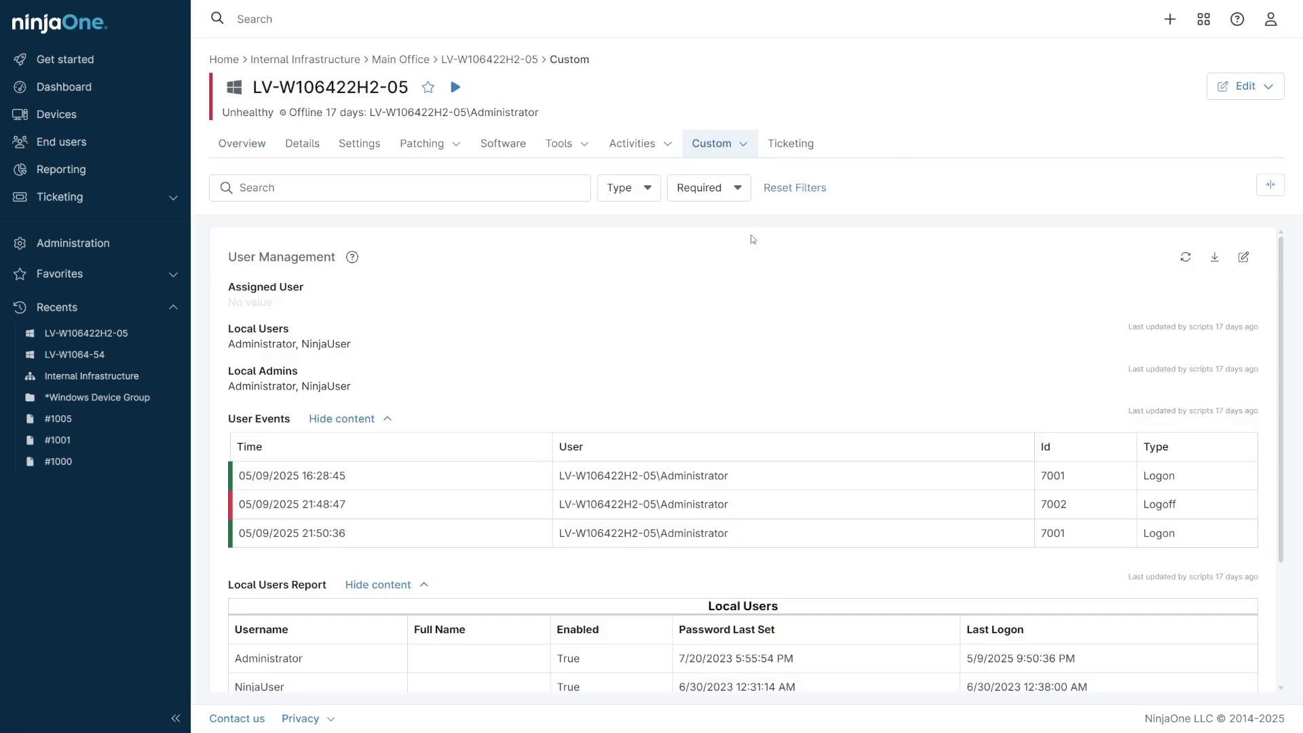
mouse_move(1282, 316)
mouse_down()
mouse_move(1298, 445)
mouse_move(1295, 307)
mouse_up()
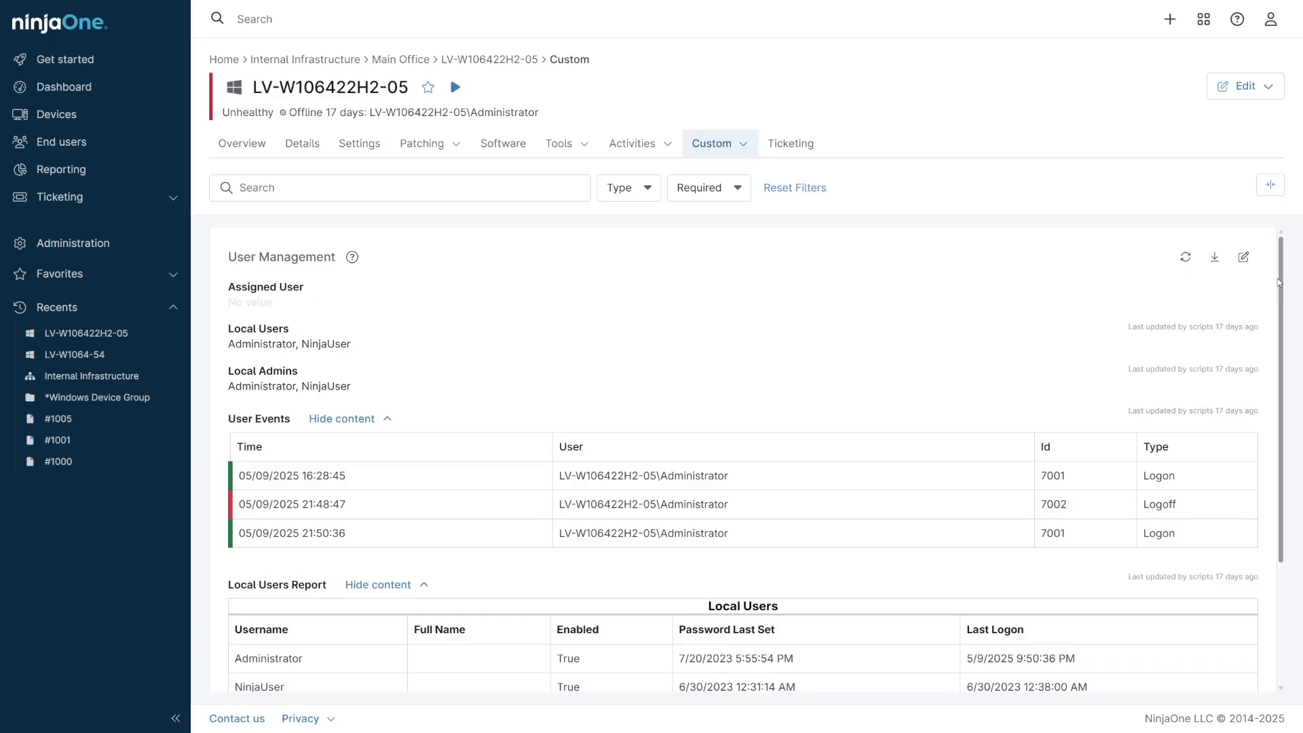
Review the Windows Workstation Data custom fields of device LV-W106422H2-05.
click(749, 149)
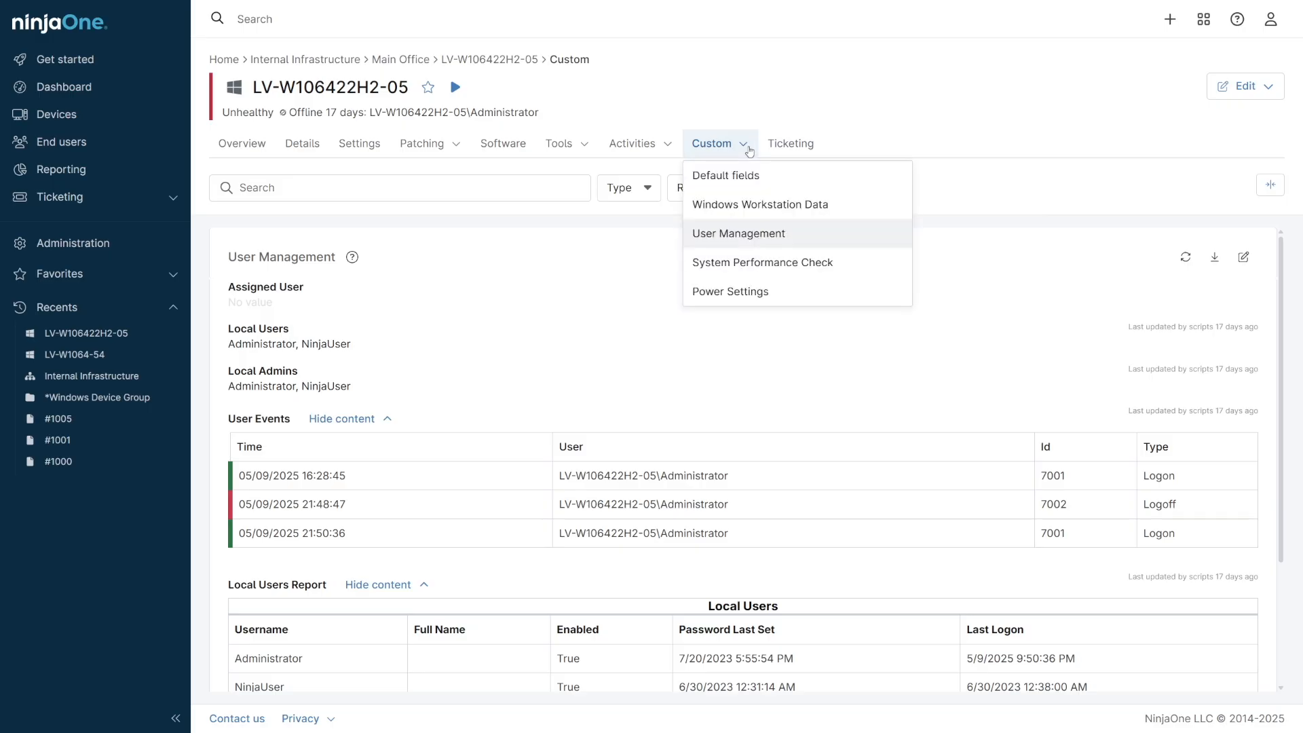
click(750, 205)
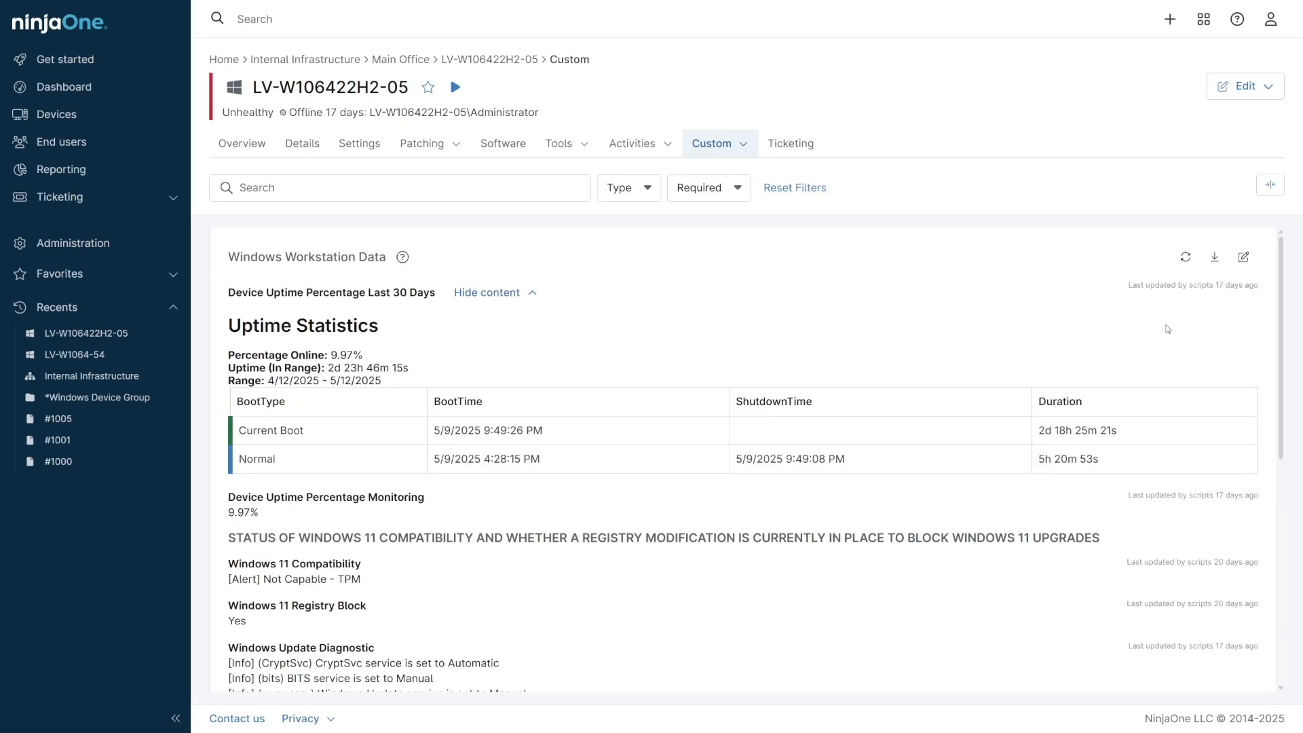
drag(1285, 366, 1288, 479)
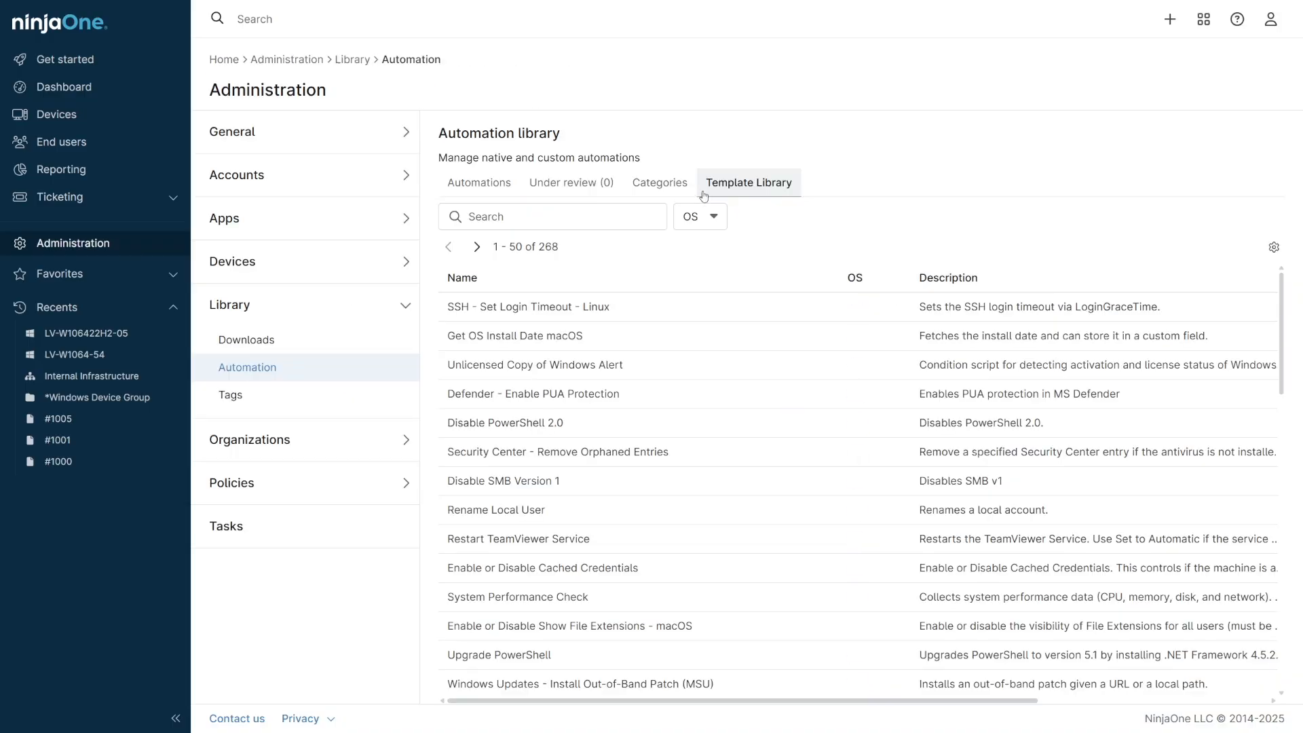
Search the automation Template Library for "diag" and open the Windows Update Diagnostic template.
click(749, 182)
click(630, 218)
text(diag)
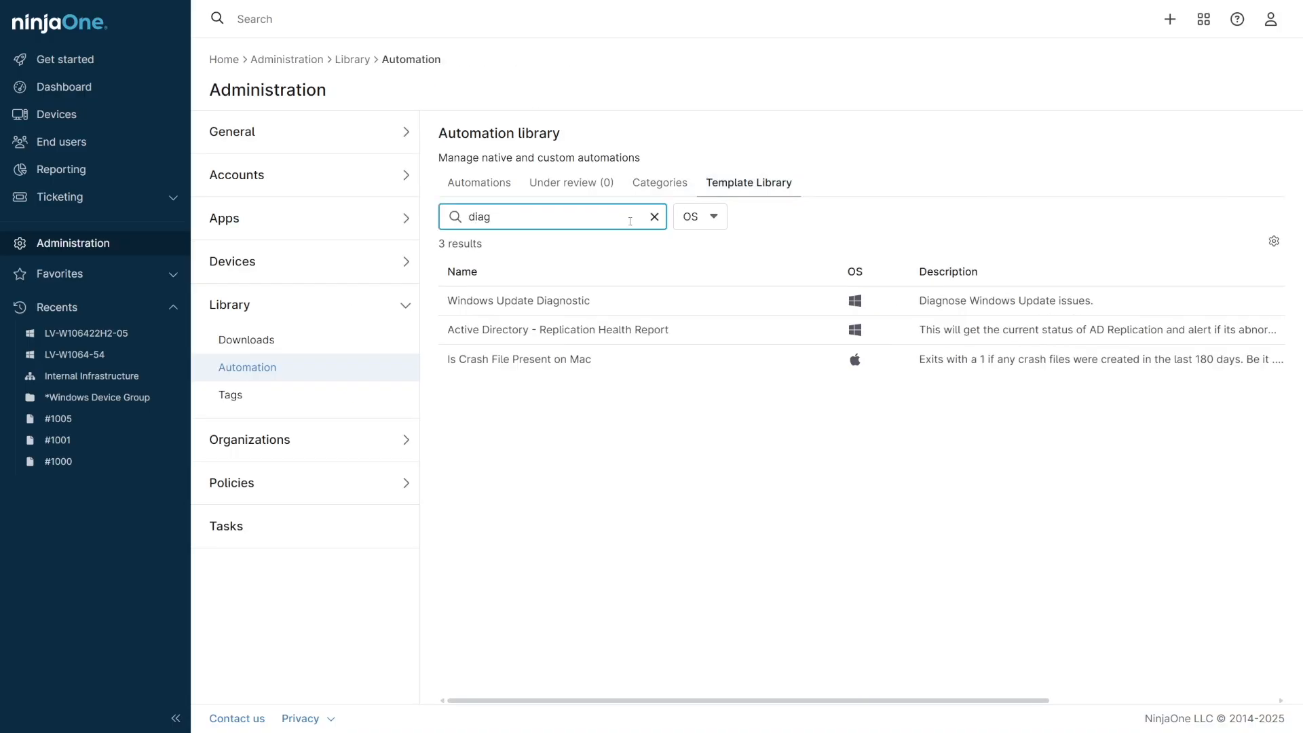
click(627, 304)
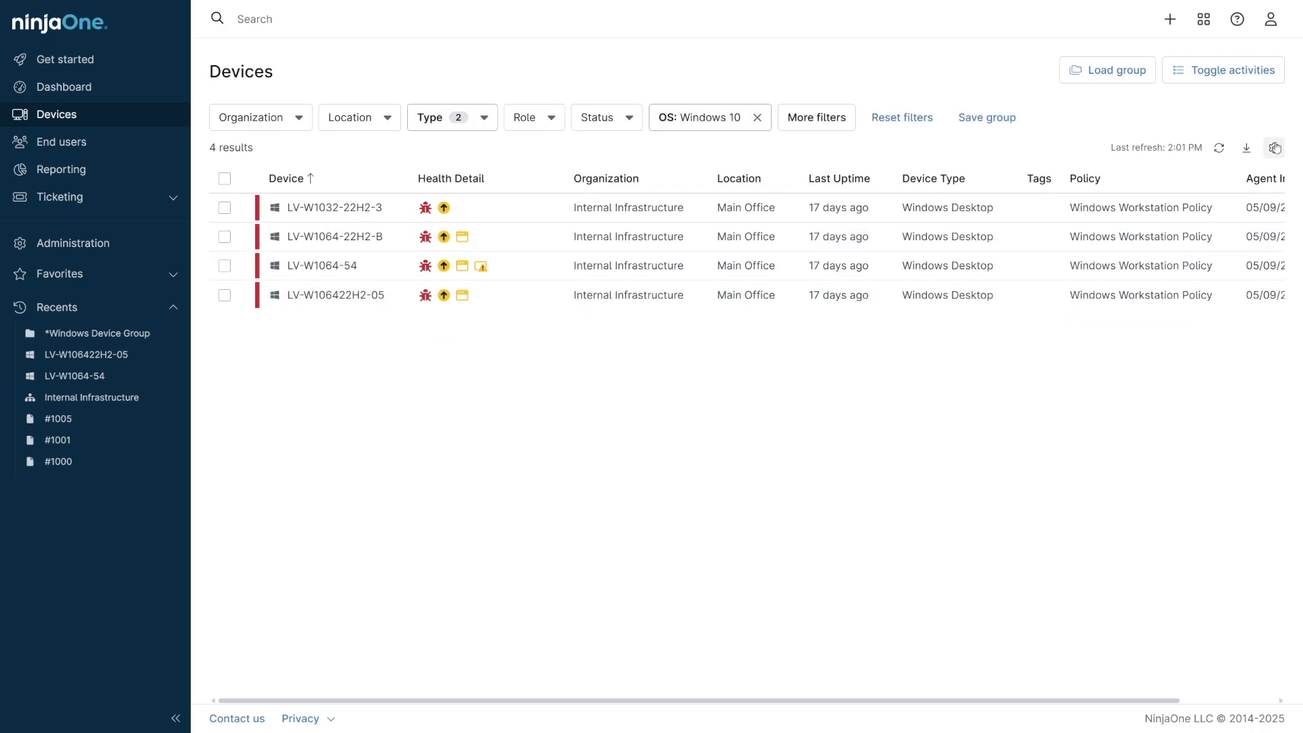
Add a custom field column to the Devices table through its table settings.
click(1275, 147)
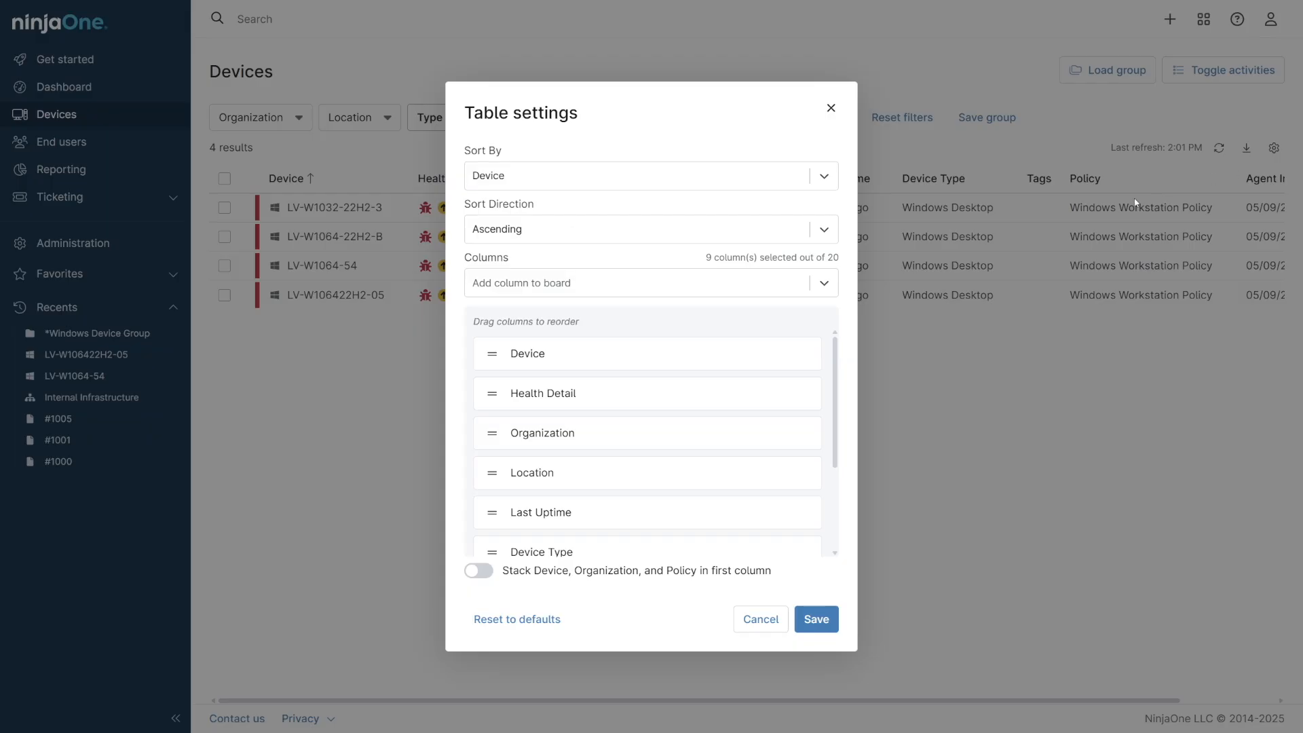
click(598, 283)
scroll(591, 362, down, 5)
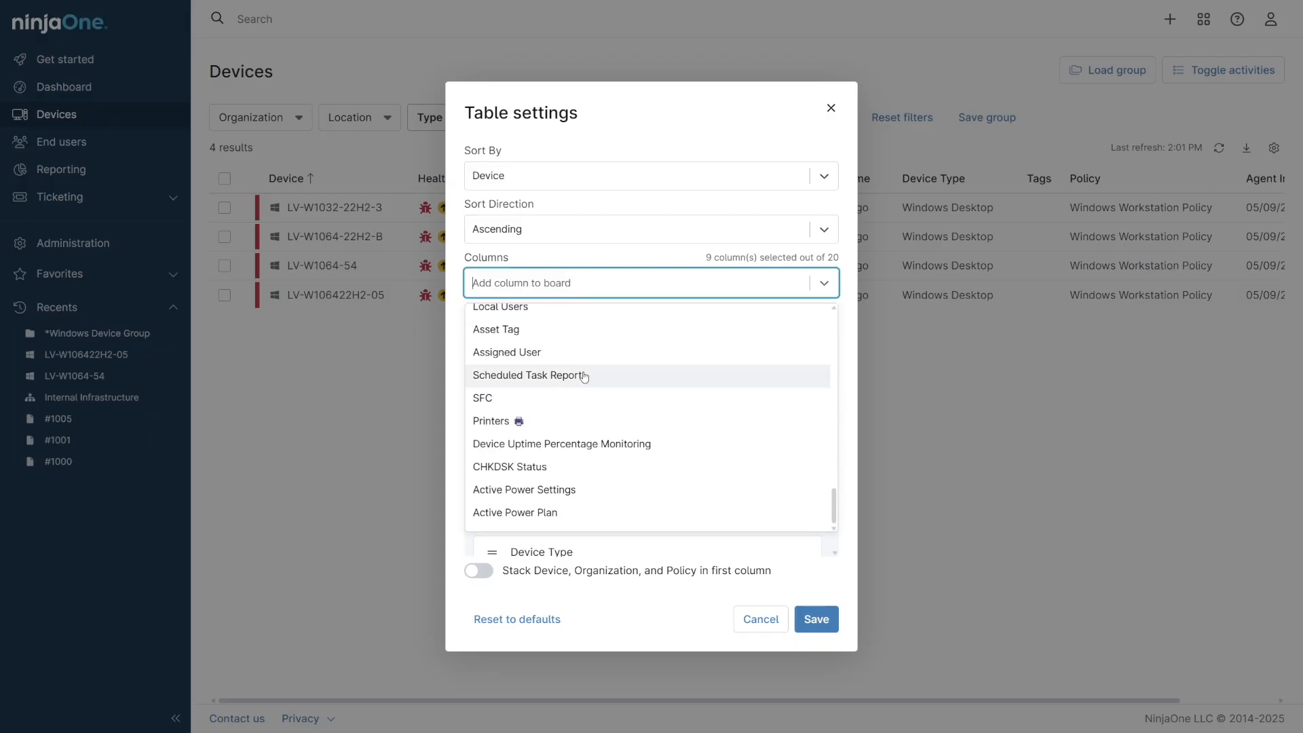
scroll(581, 372, down, 5)
click(576, 374)
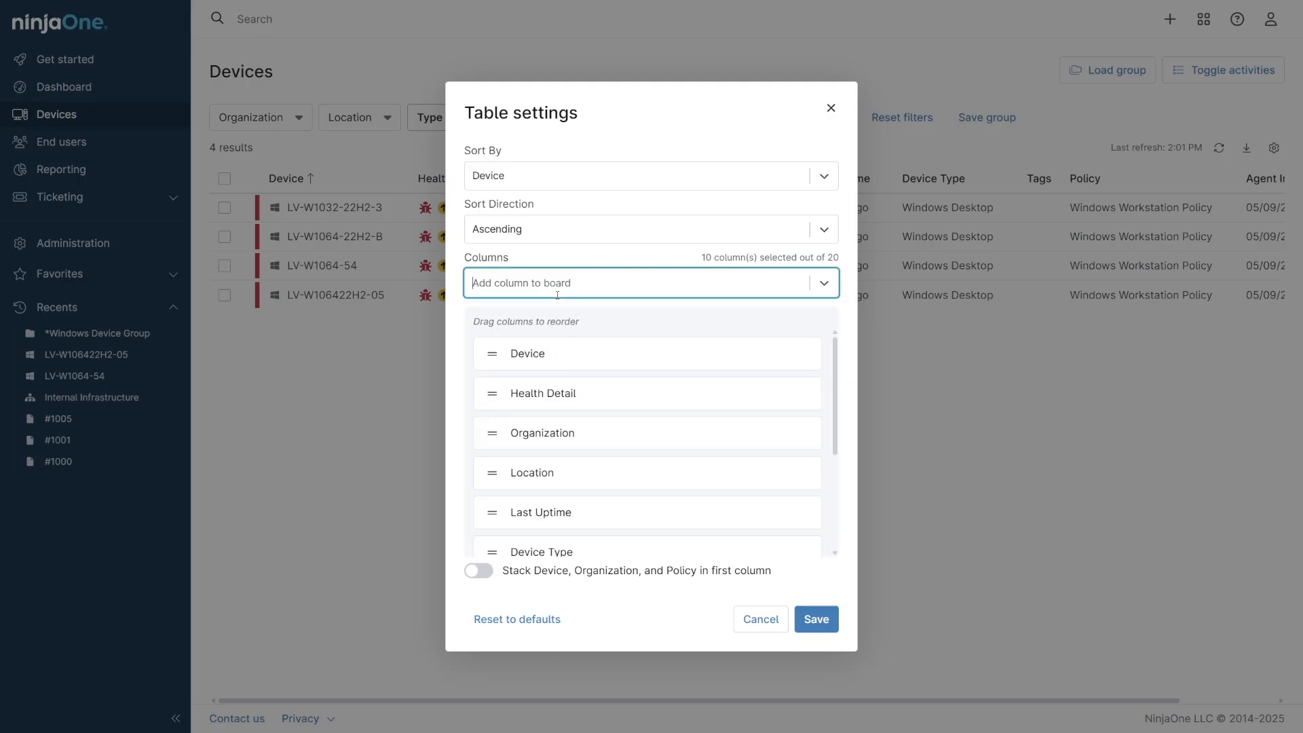
scroll(571, 370, down, 3)
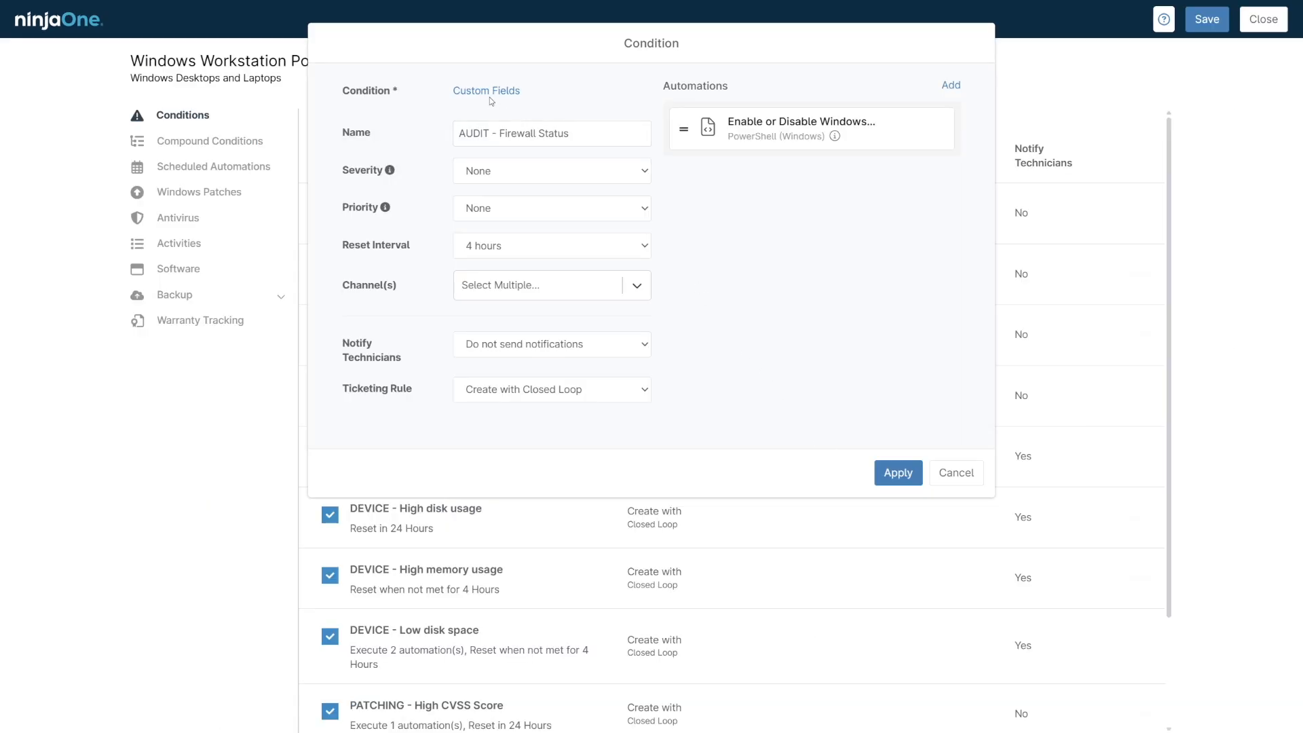
Check and apply the custom field criteria and firewall automation settings of the AUDIT - Firewall Status condition, and save the policy.
click(490, 95)
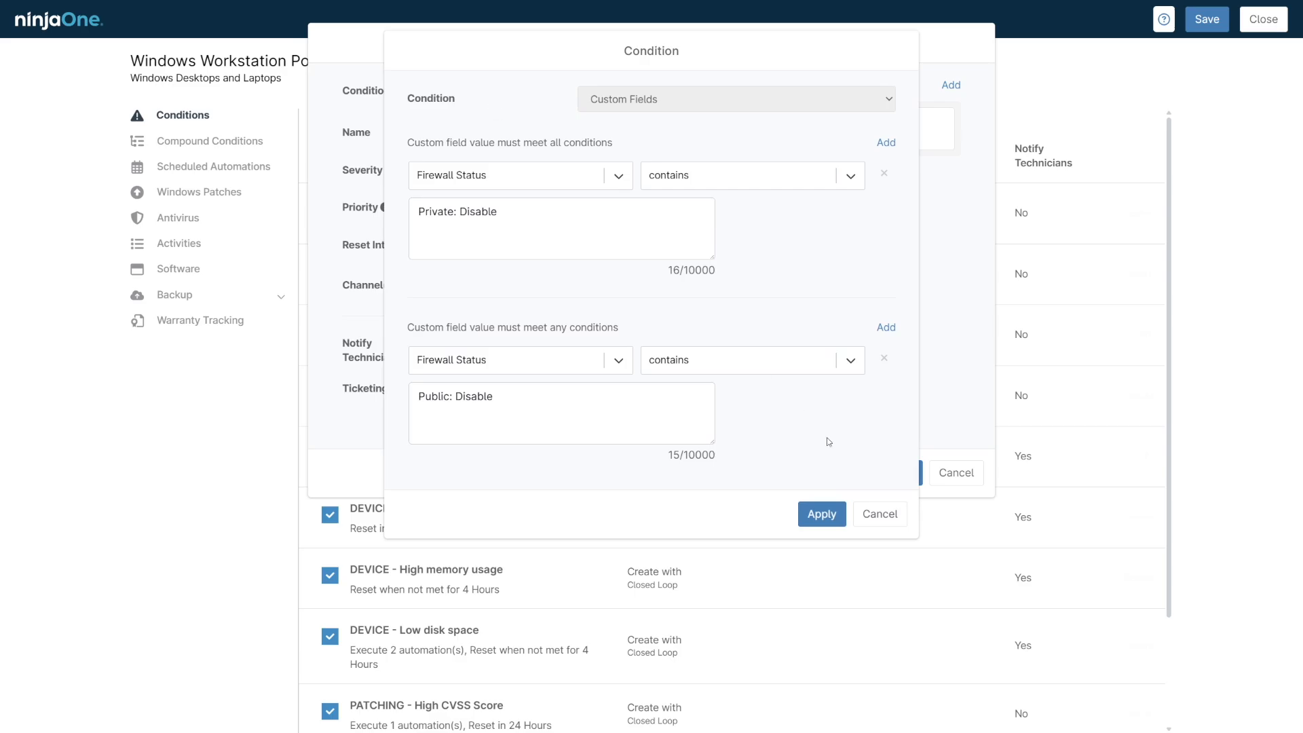
click(836, 514)
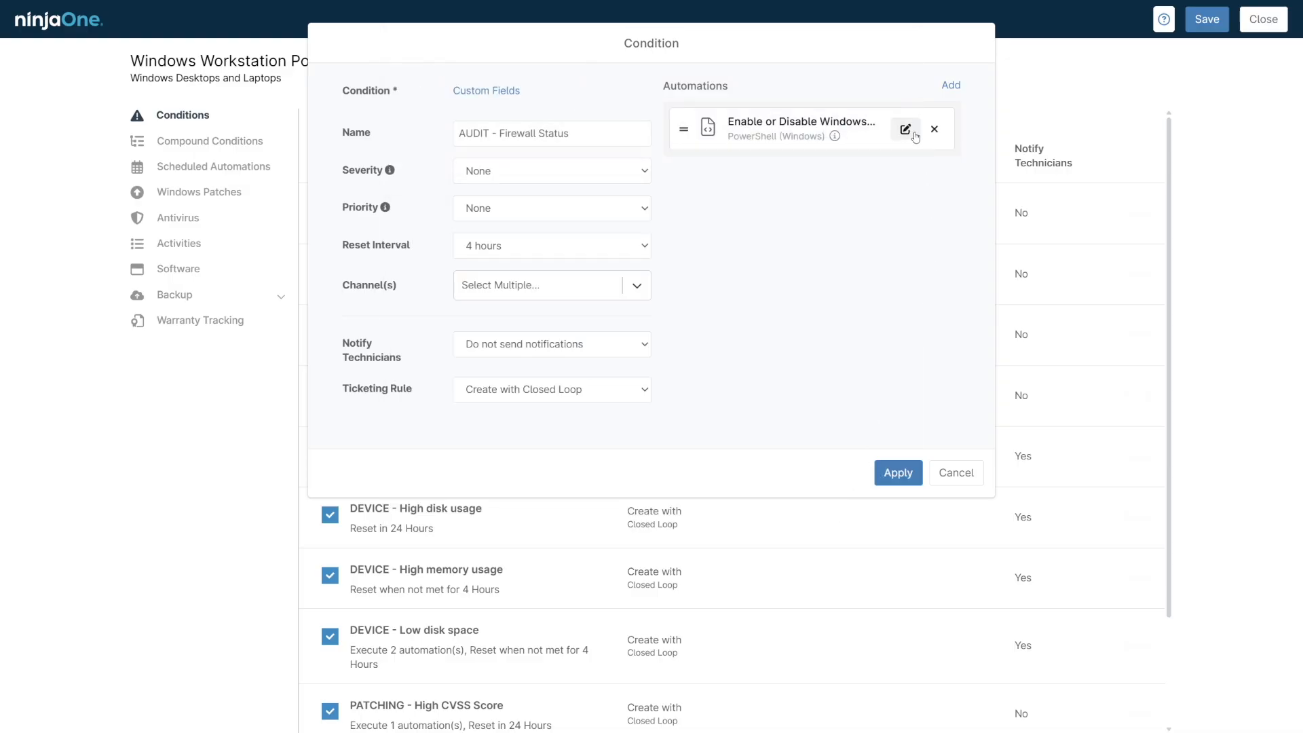
click(913, 133)
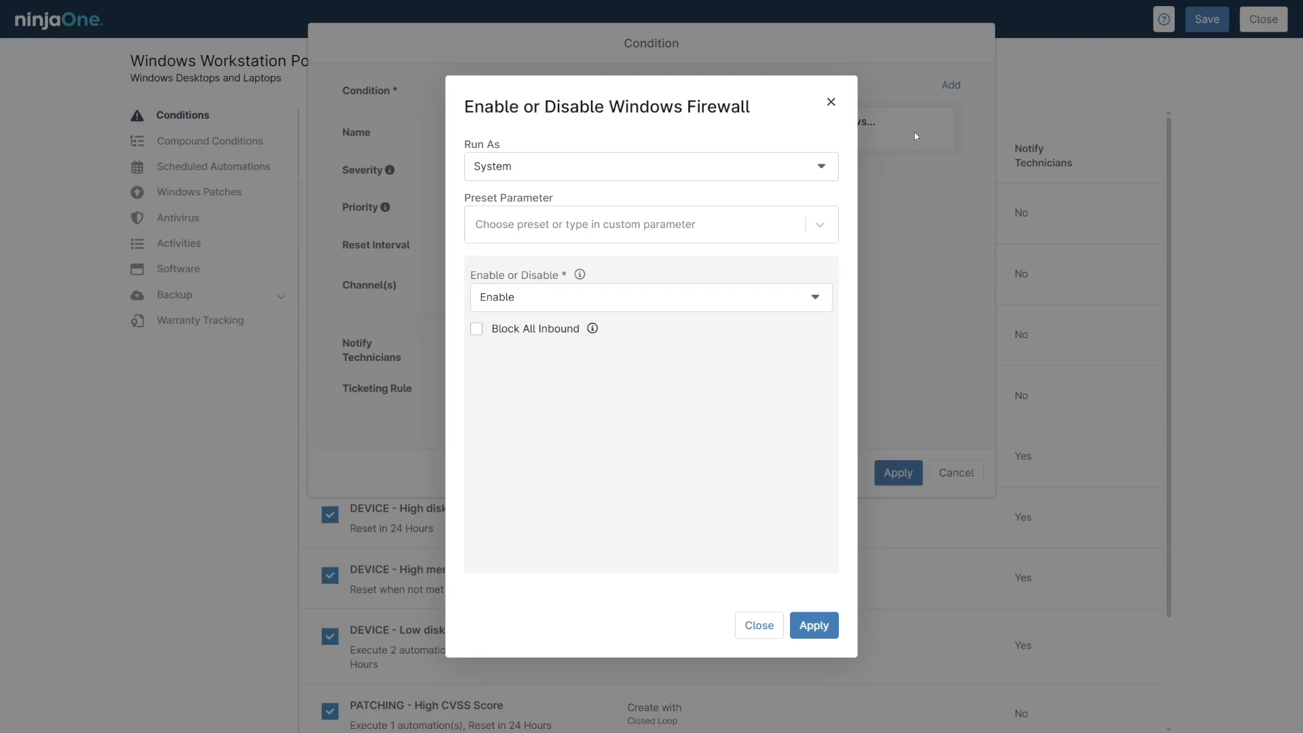
click(823, 623)
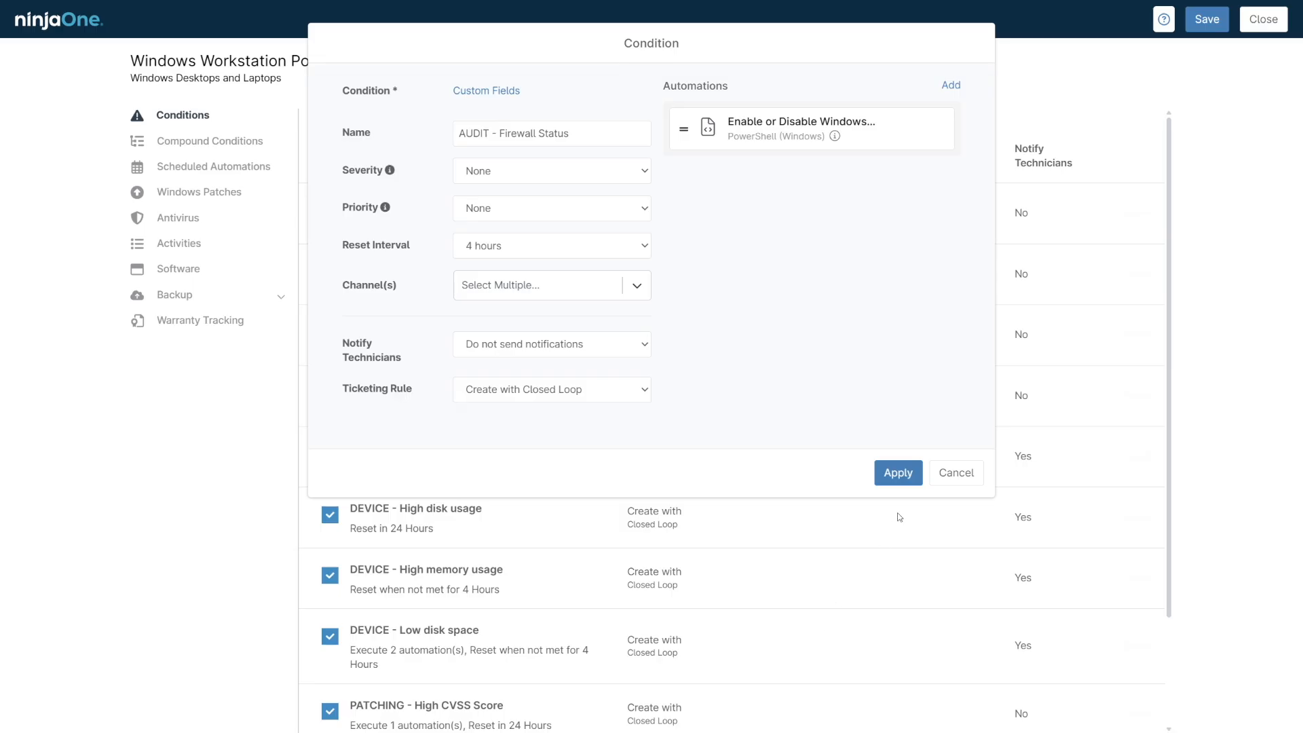
click(1212, 21)
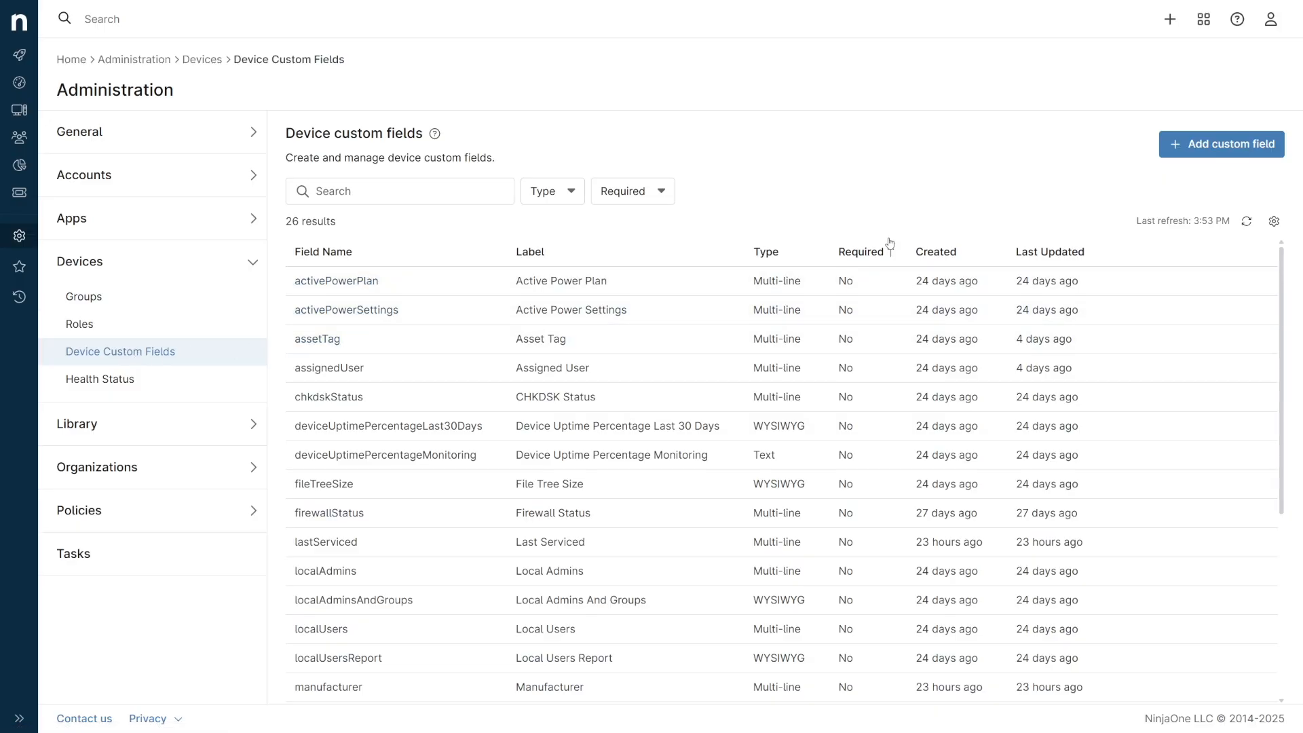
Start a new device custom field of type Multi-line.
click(1191, 148)
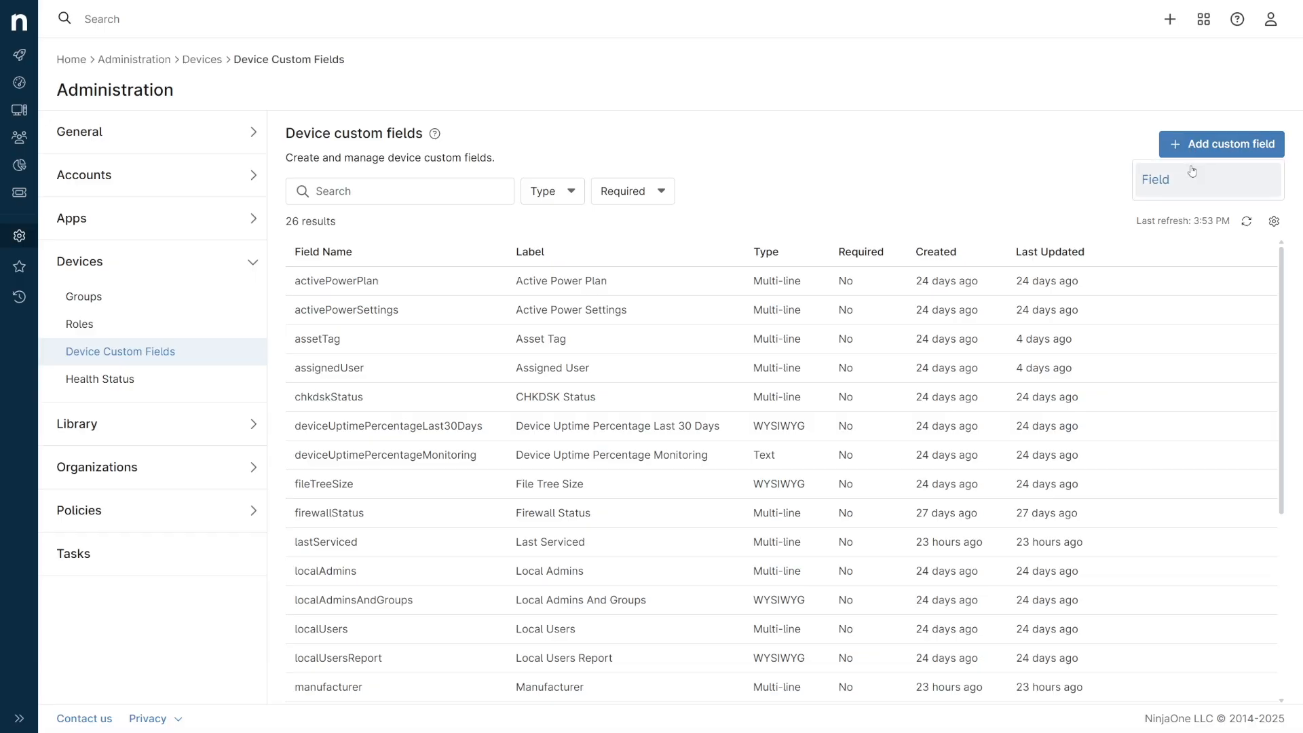
click(1193, 174)
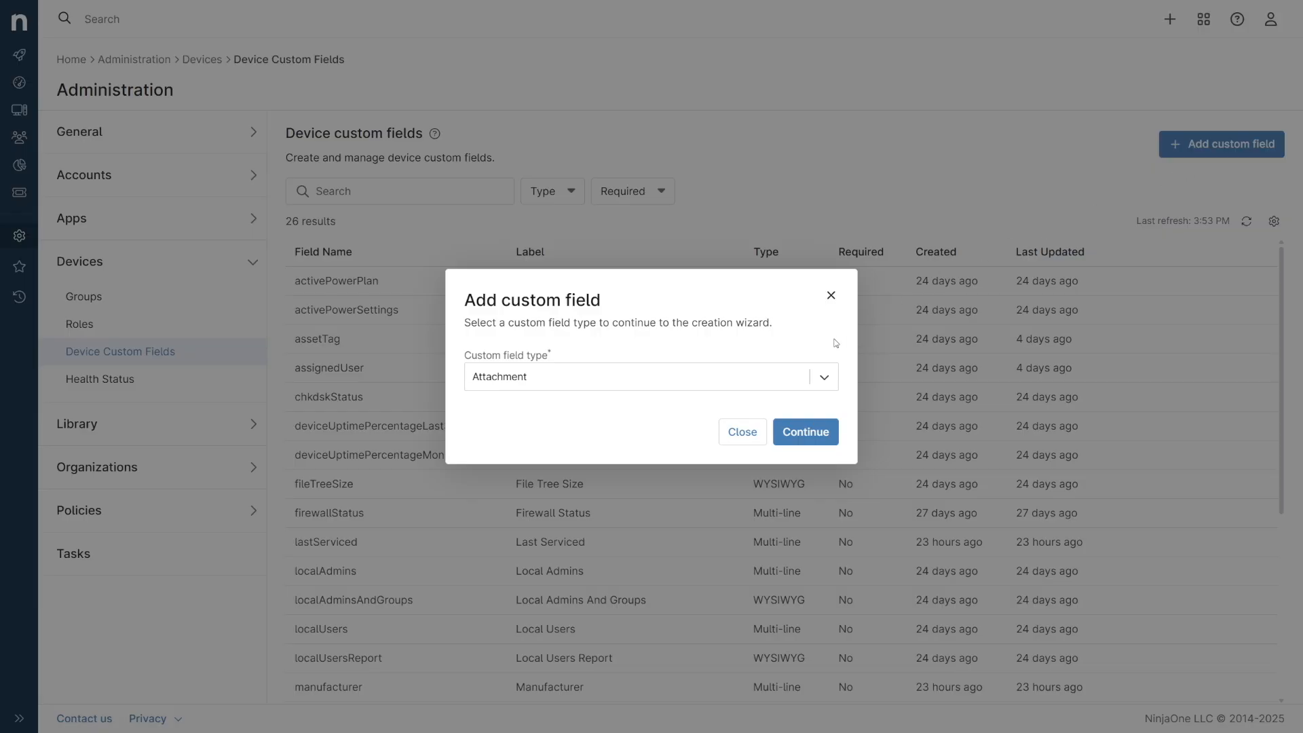
click(812, 375)
scroll(777, 498, down, 3)
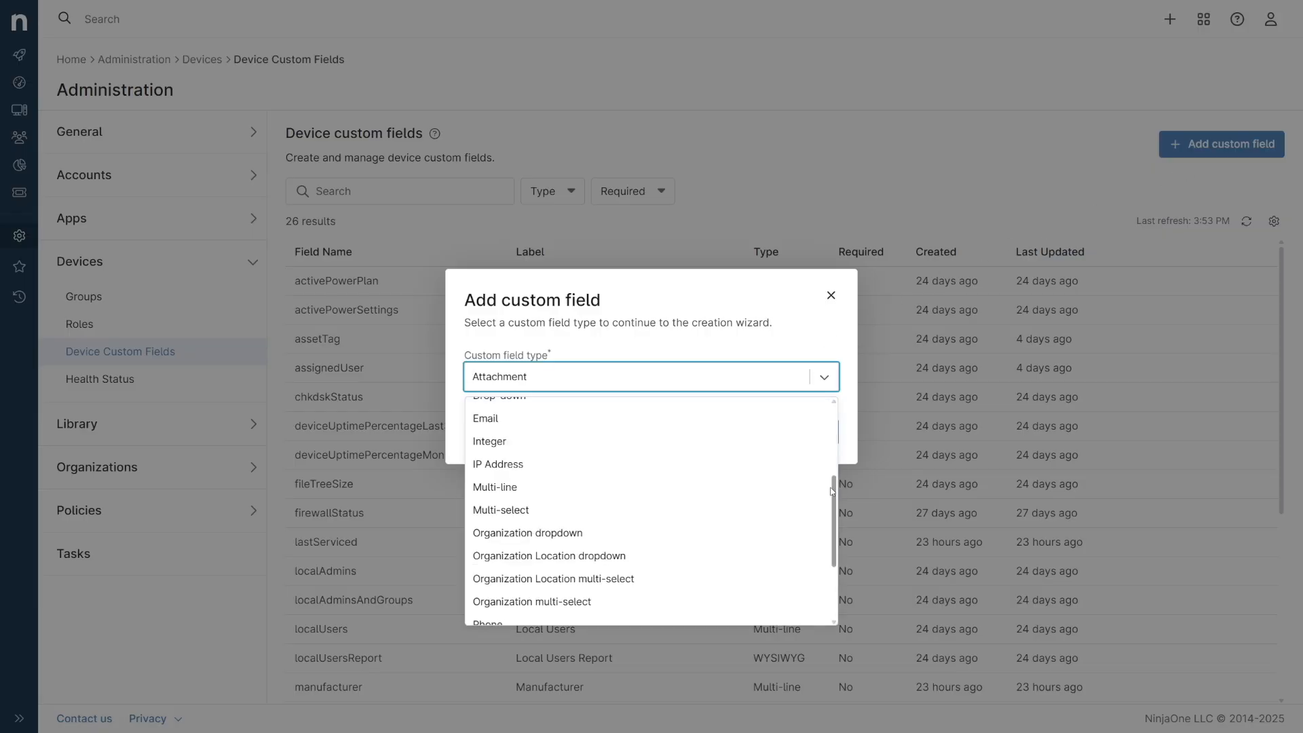
click(777, 498)
click(801, 434)
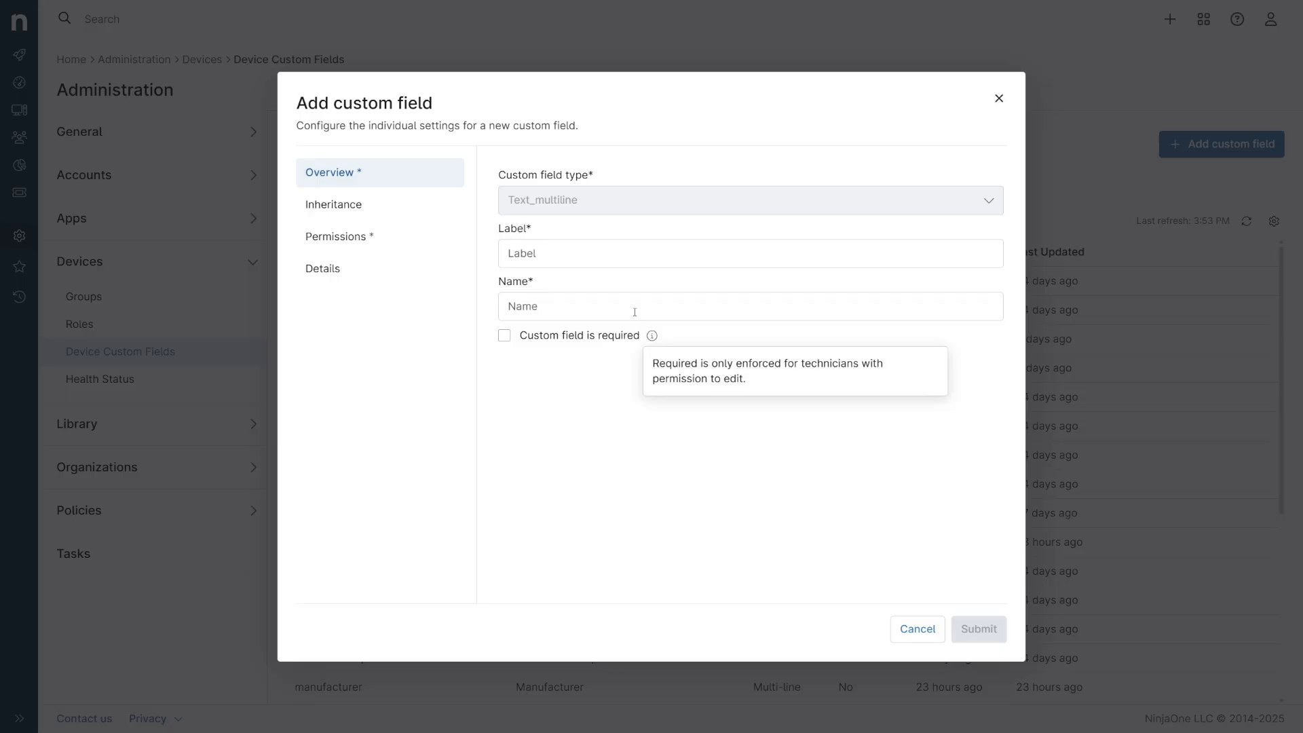
Label the new custom field "CustomField" and open its inheritance settings.
click(584, 259)
text(CustomField)
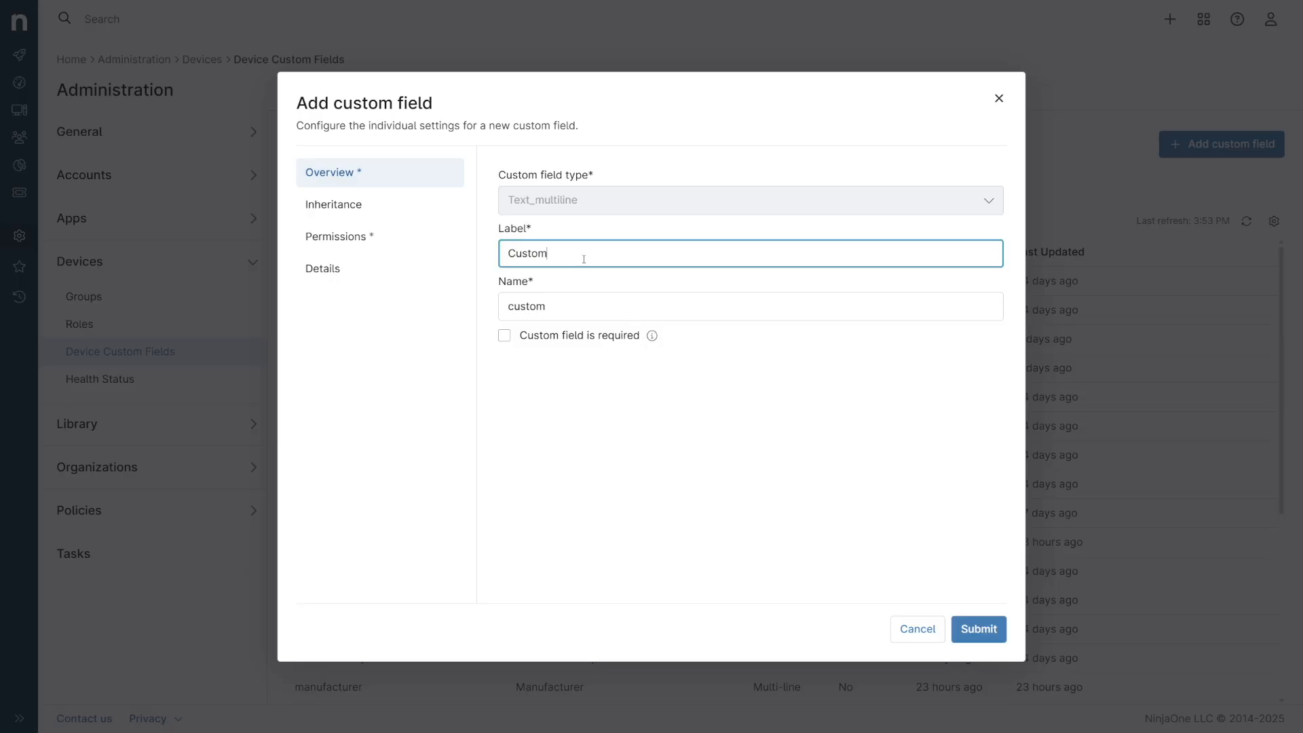
click(395, 204)
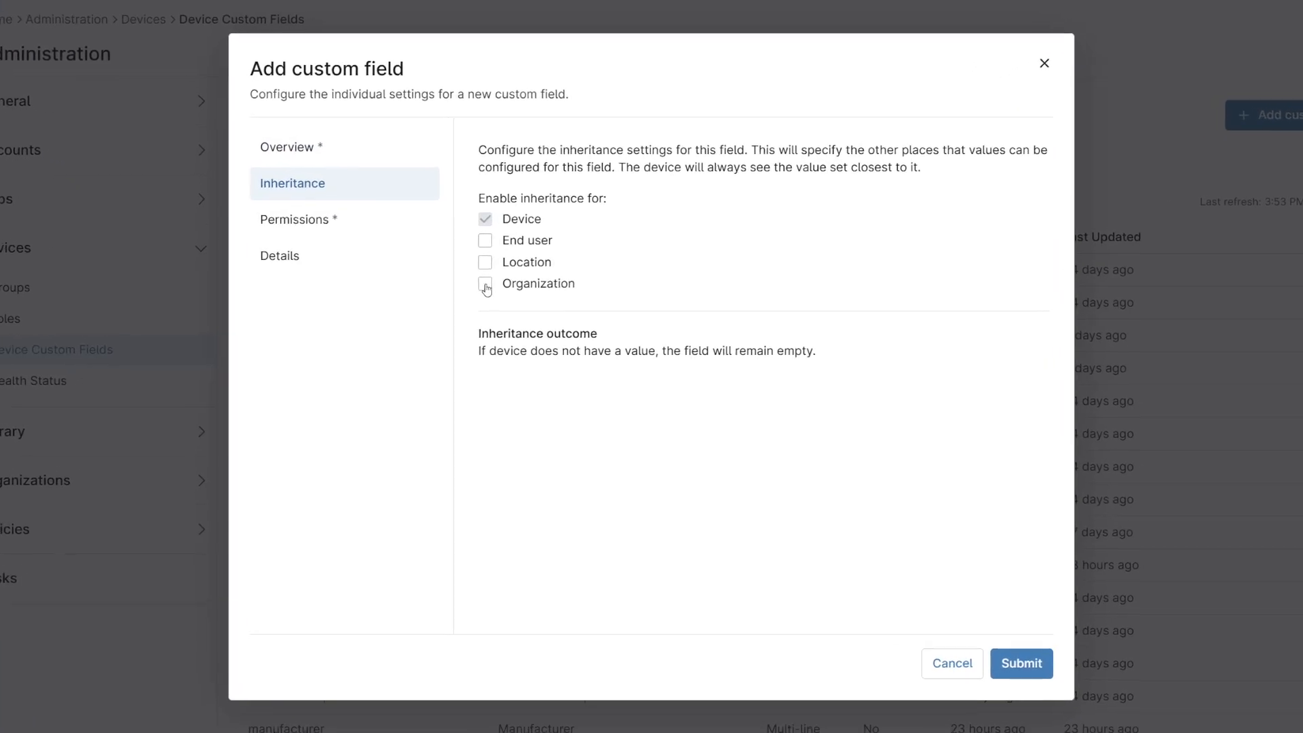
Try enabling inheritance for Organization, Location and End user one at a time.
click(486, 287)
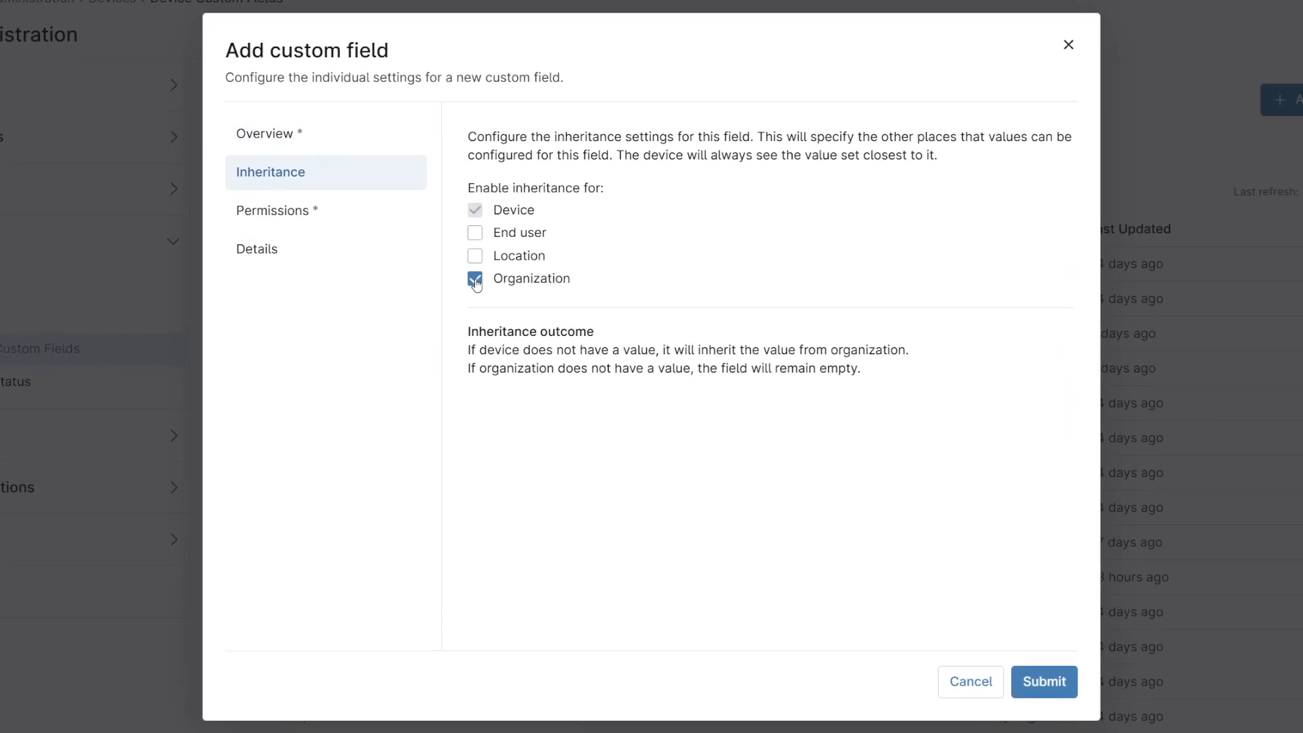
click(477, 284)
click(475, 265)
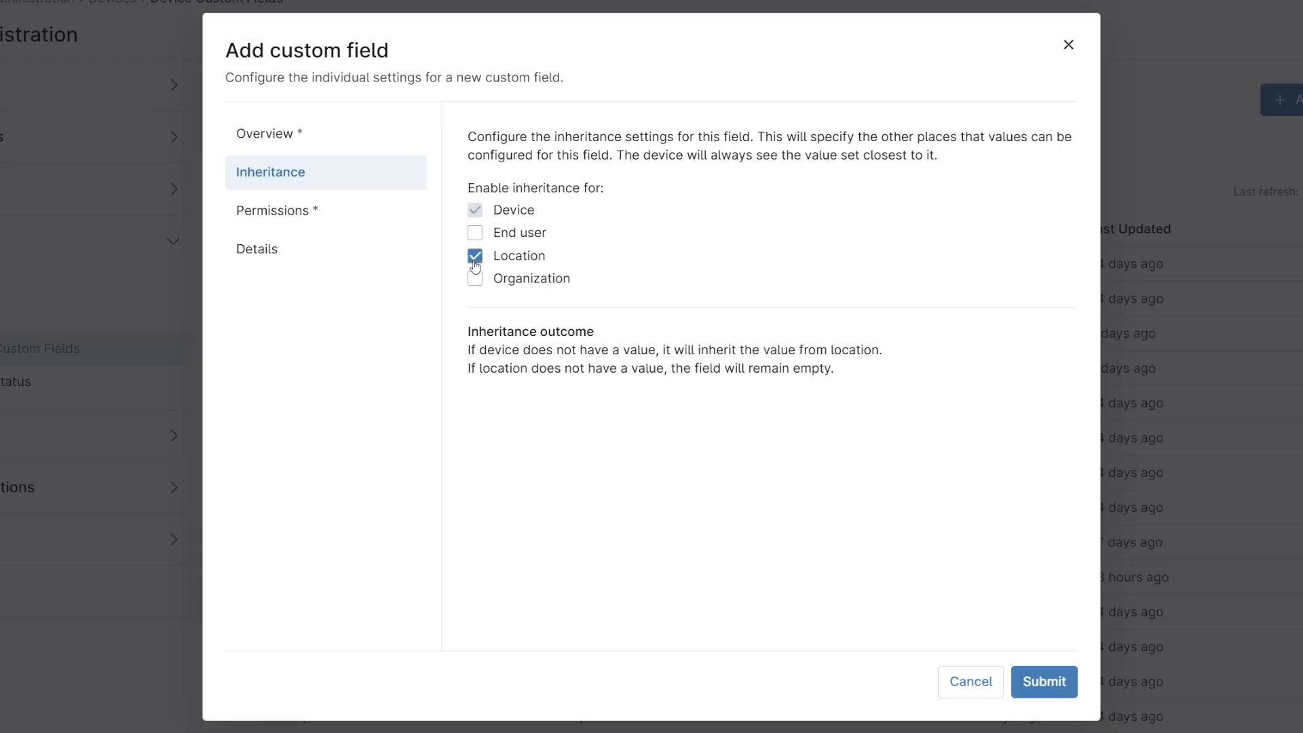
click(476, 262)
click(475, 235)
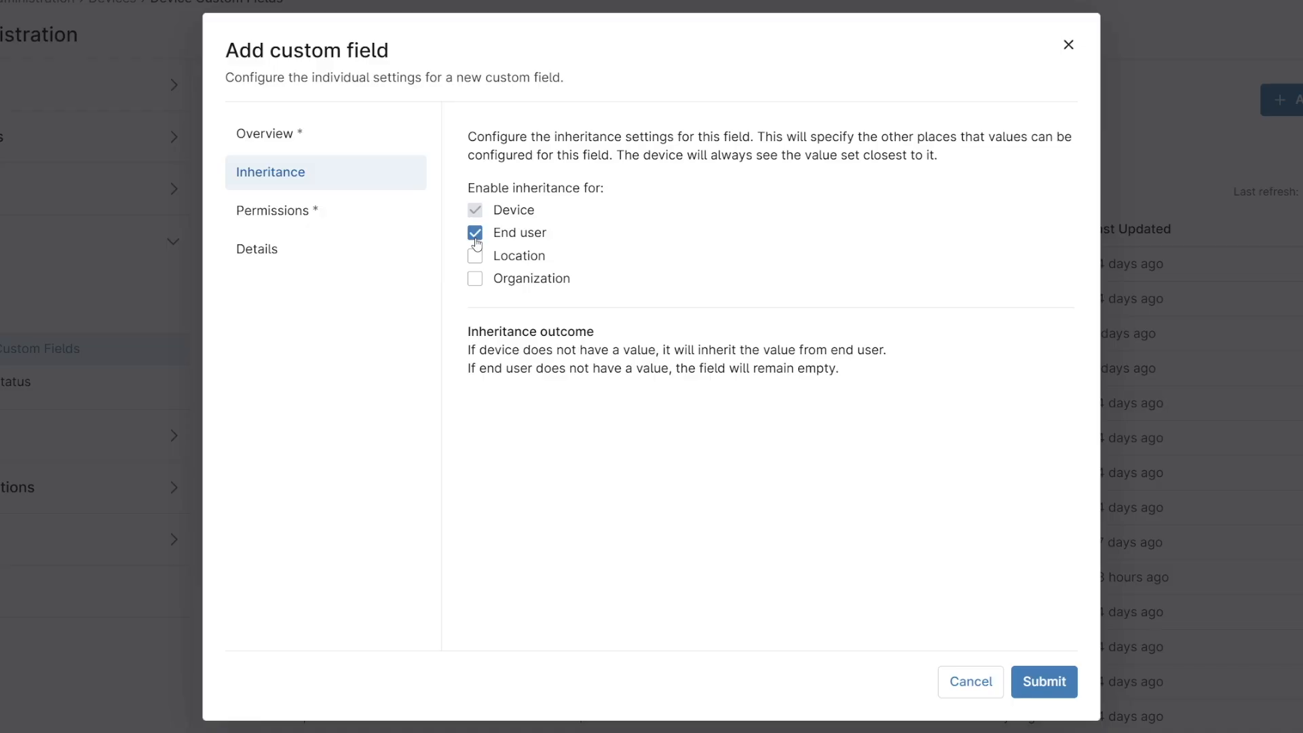
click(476, 238)
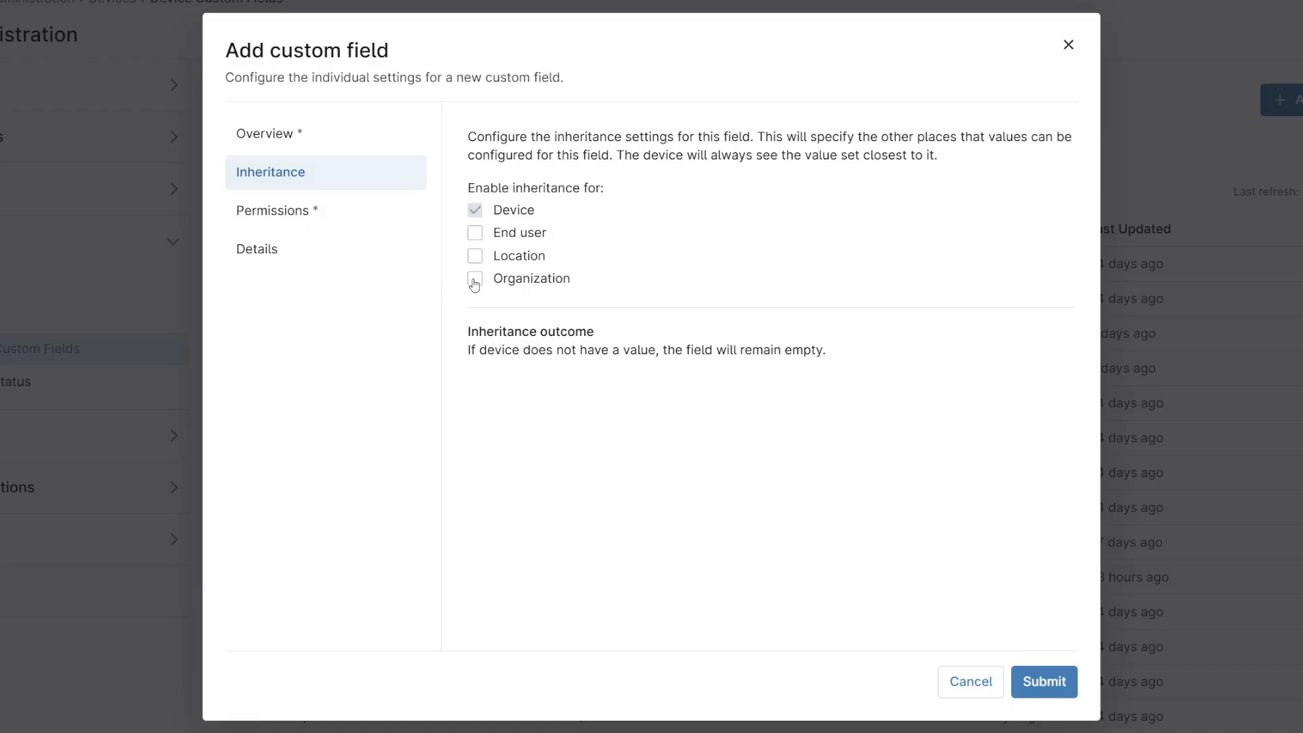
Enable inheritance for Organization, Location and End user together, examining how the inheritance outcome falls back between them.
click(475, 283)
click(476, 261)
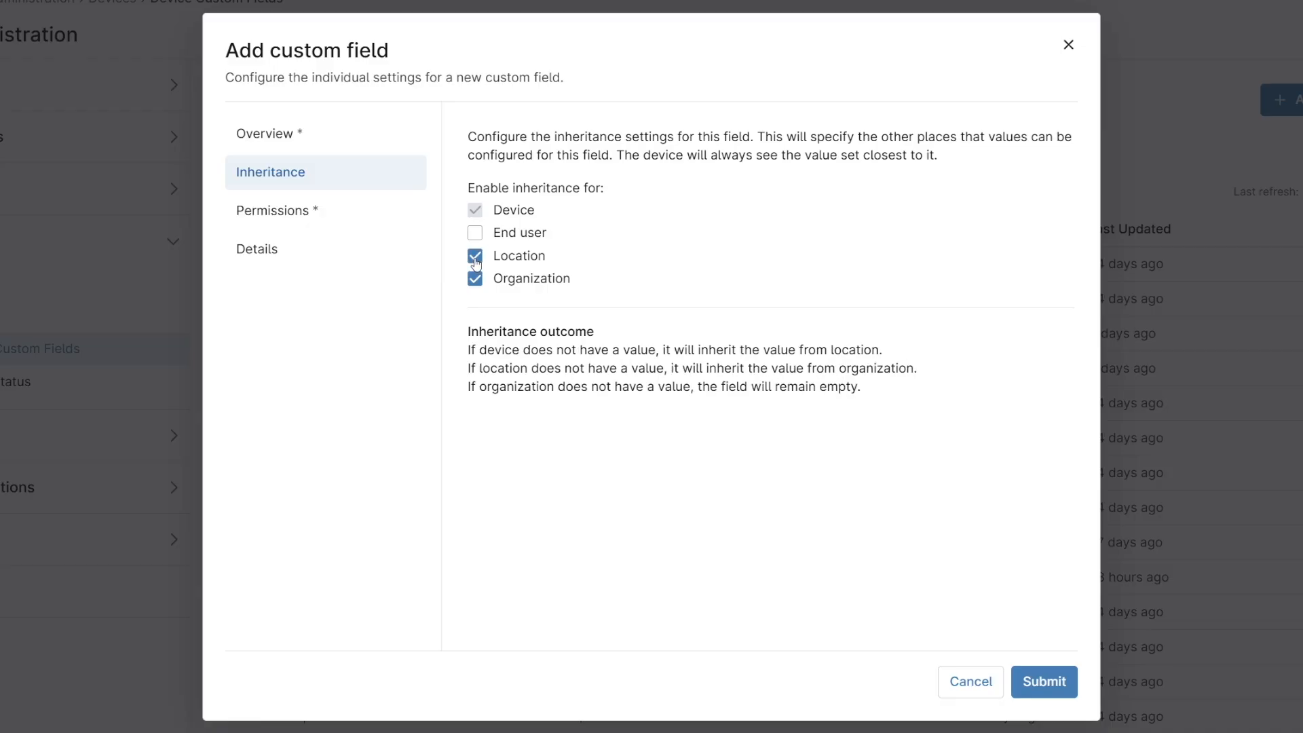
double_click(514, 386)
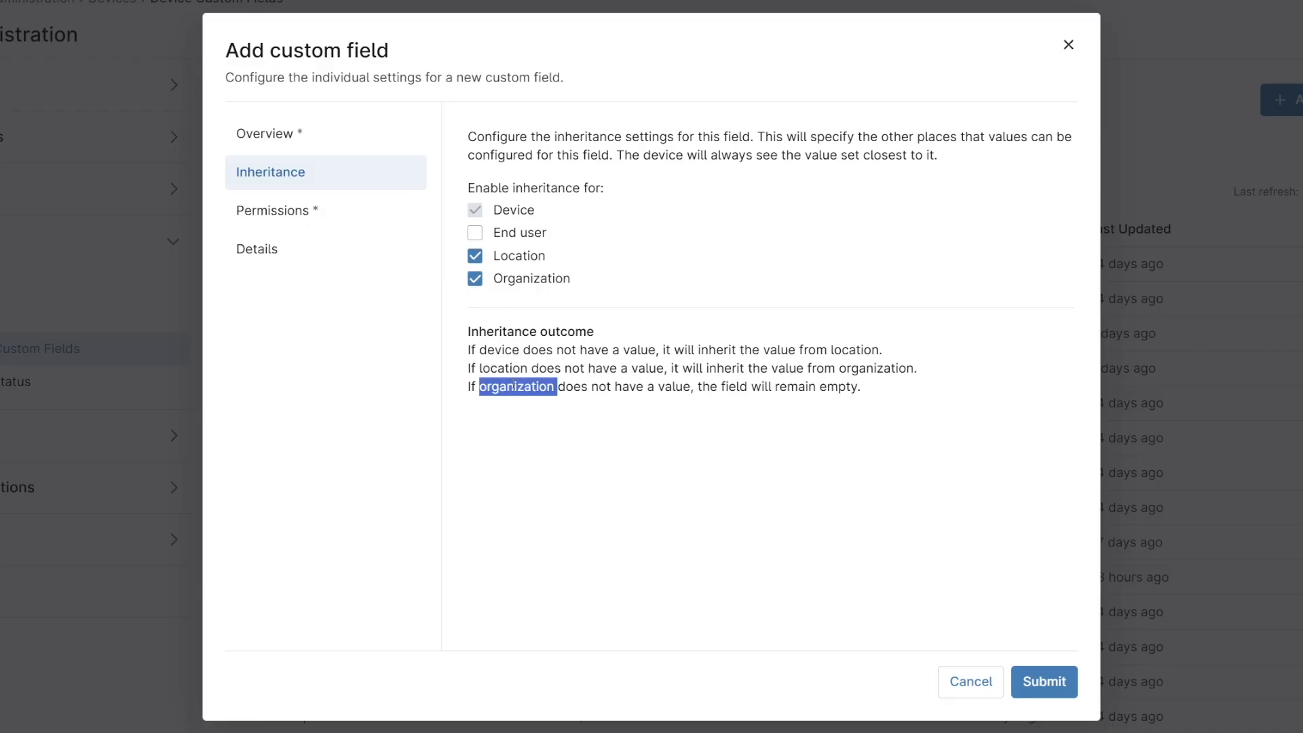
double_click(508, 370)
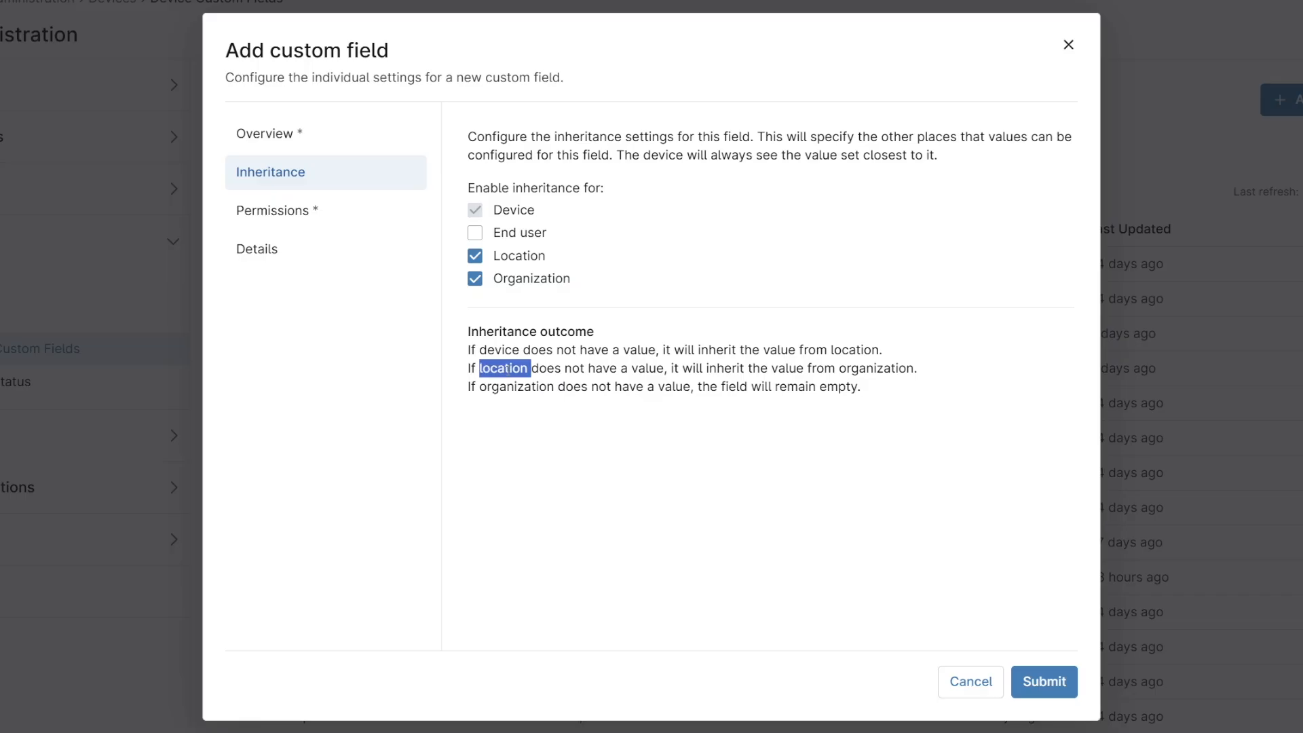
click(476, 233)
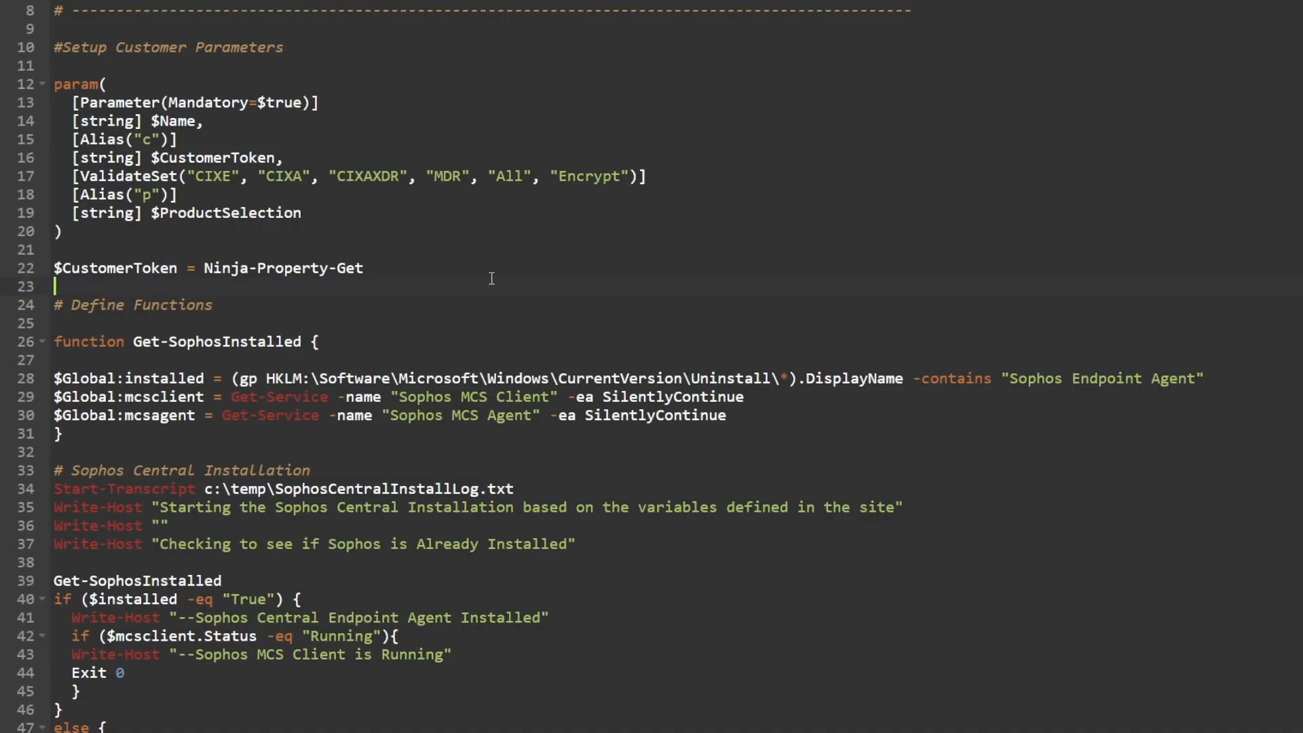
Complete the $CustomerToken line in the script so Ninja-Property-Get reads the siteToken custom field.
text(si)
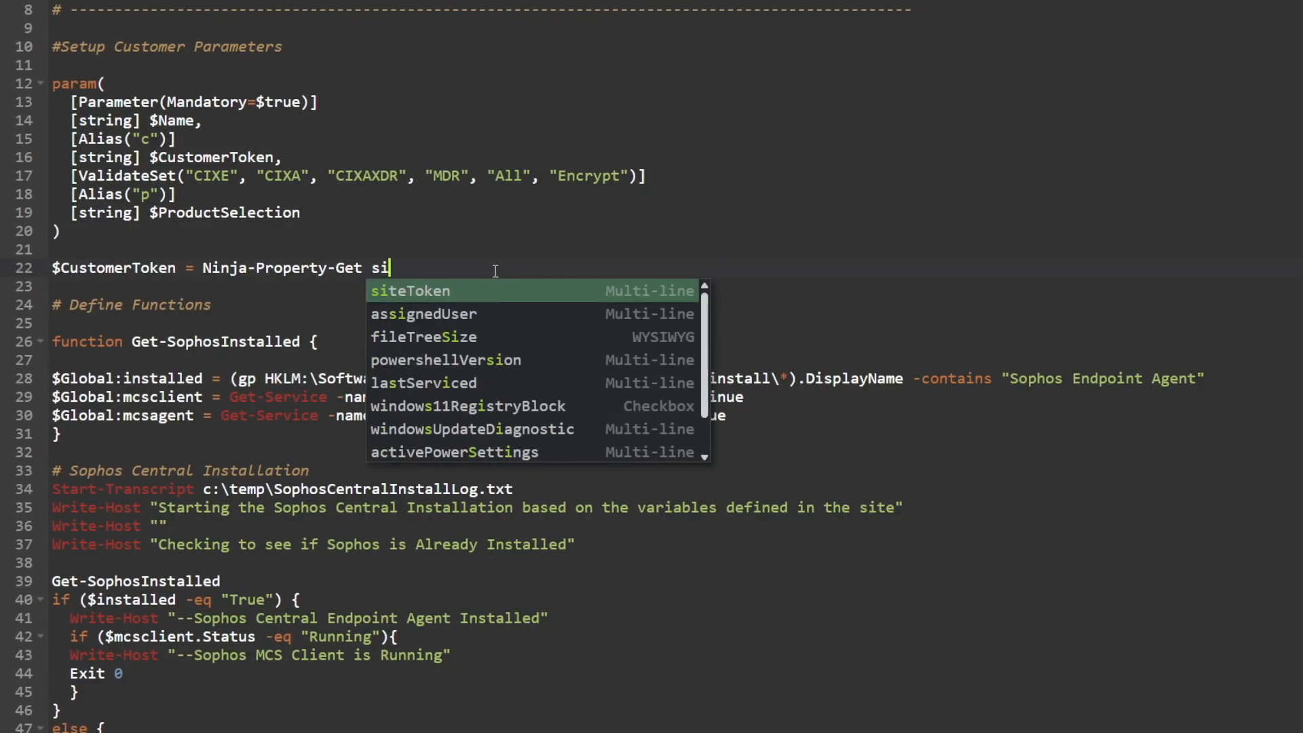
key(Return)
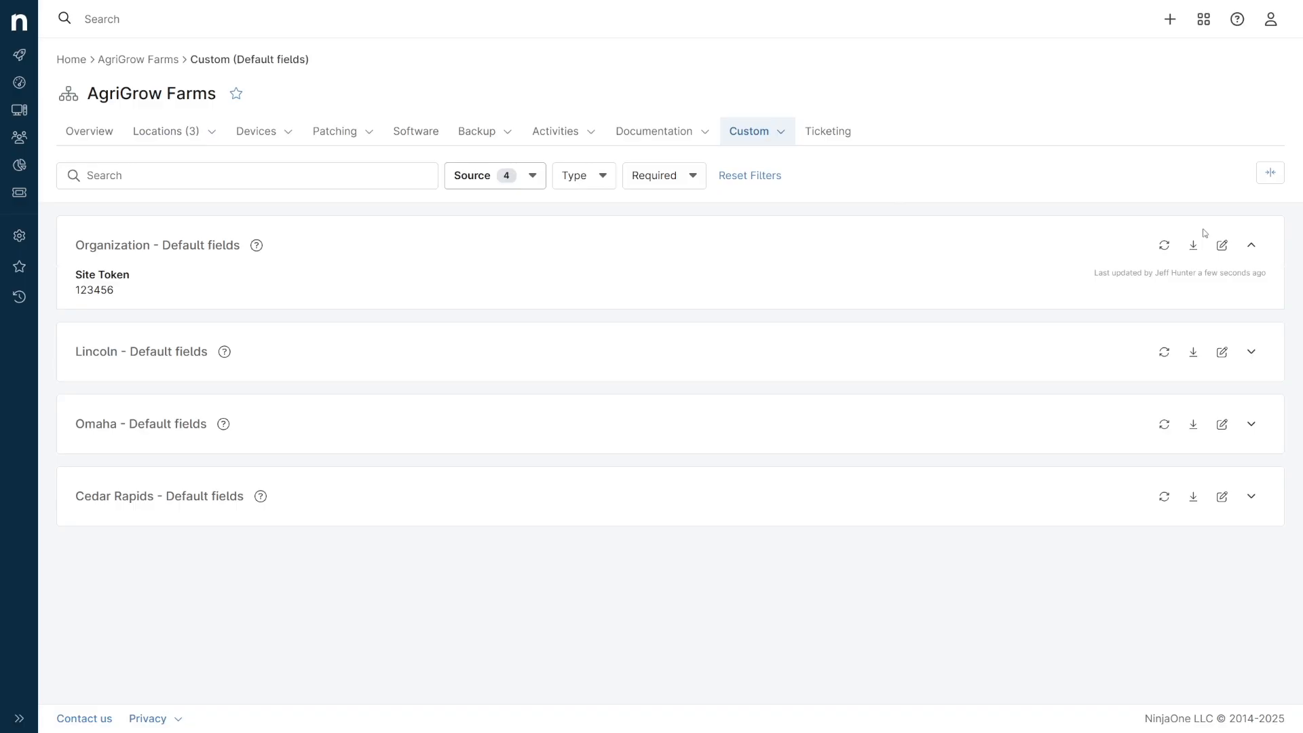
Enter and save the site token for the Omaha location, and expand the organization's default fields for comparison.
click(1222, 424)
click(758, 457)
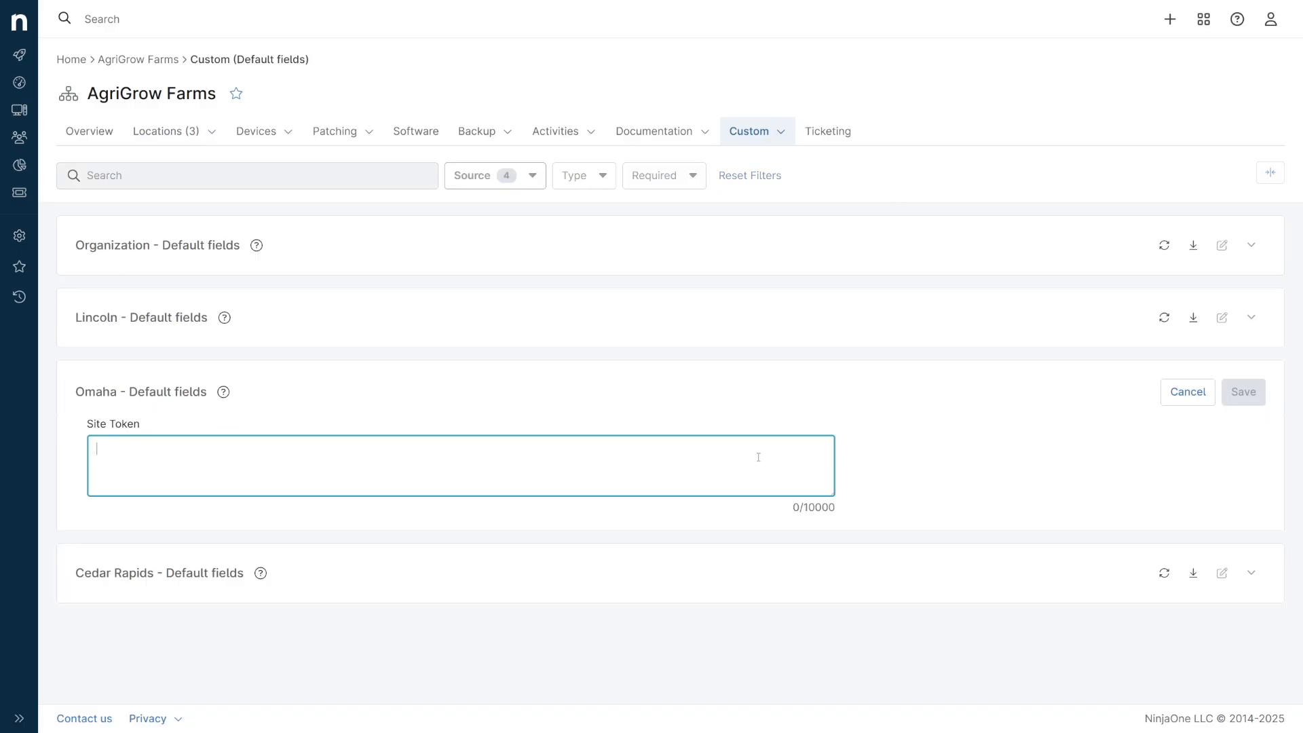
text(98765)
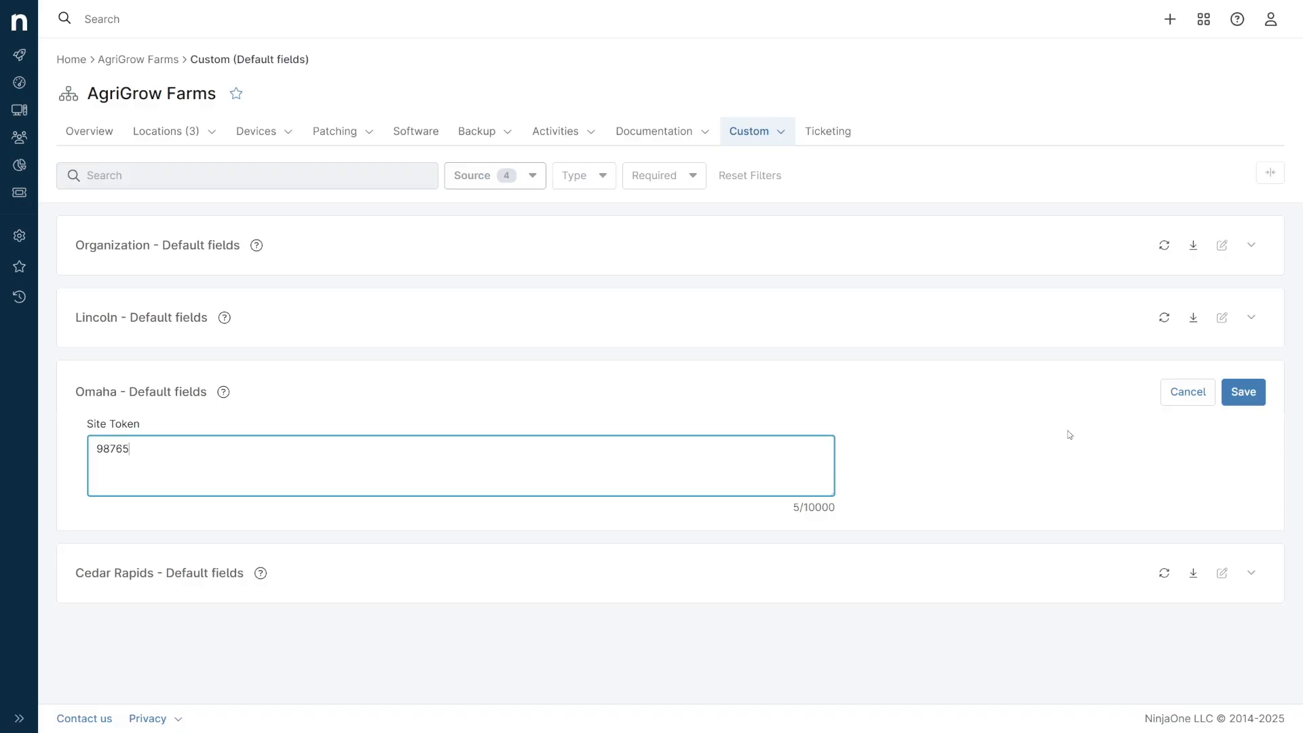
click(1229, 399)
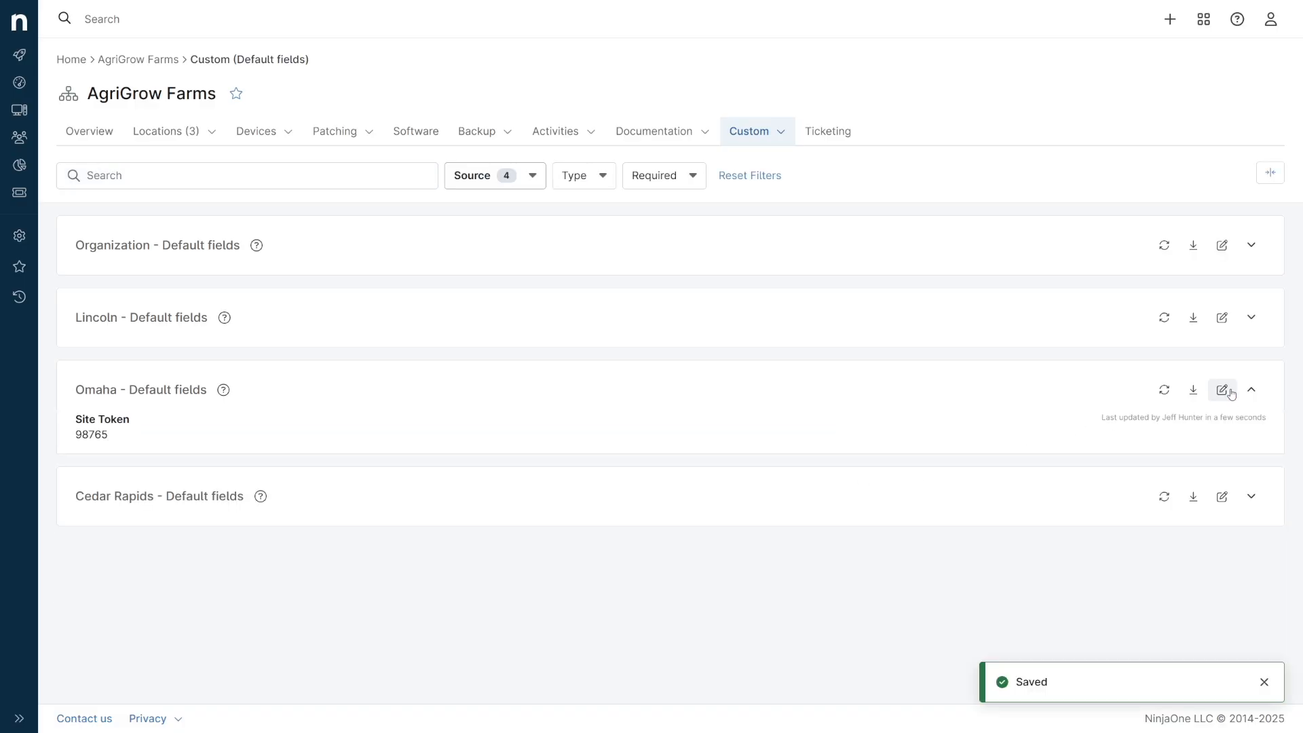
click(1253, 245)
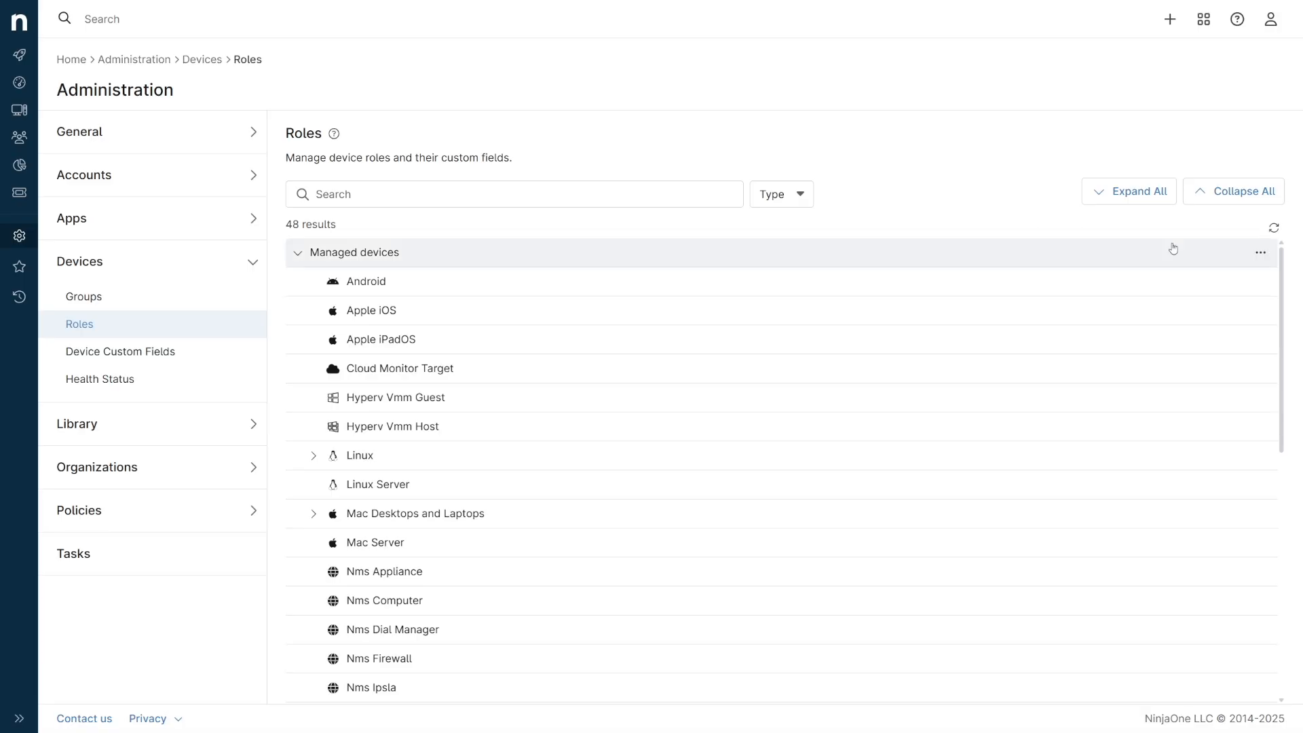
Review the default custom fields assigned to the Managed devices role and close its editor.
click(1260, 257)
click(1252, 280)
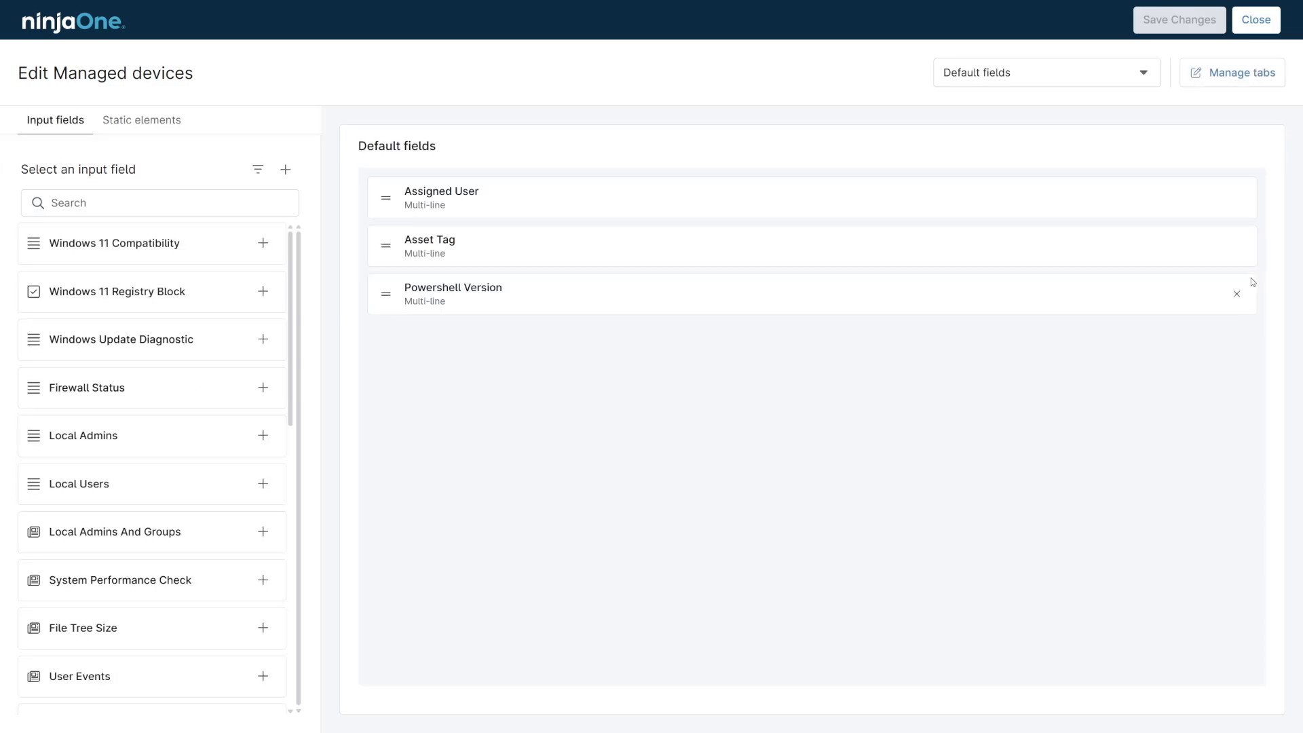
click(1260, 21)
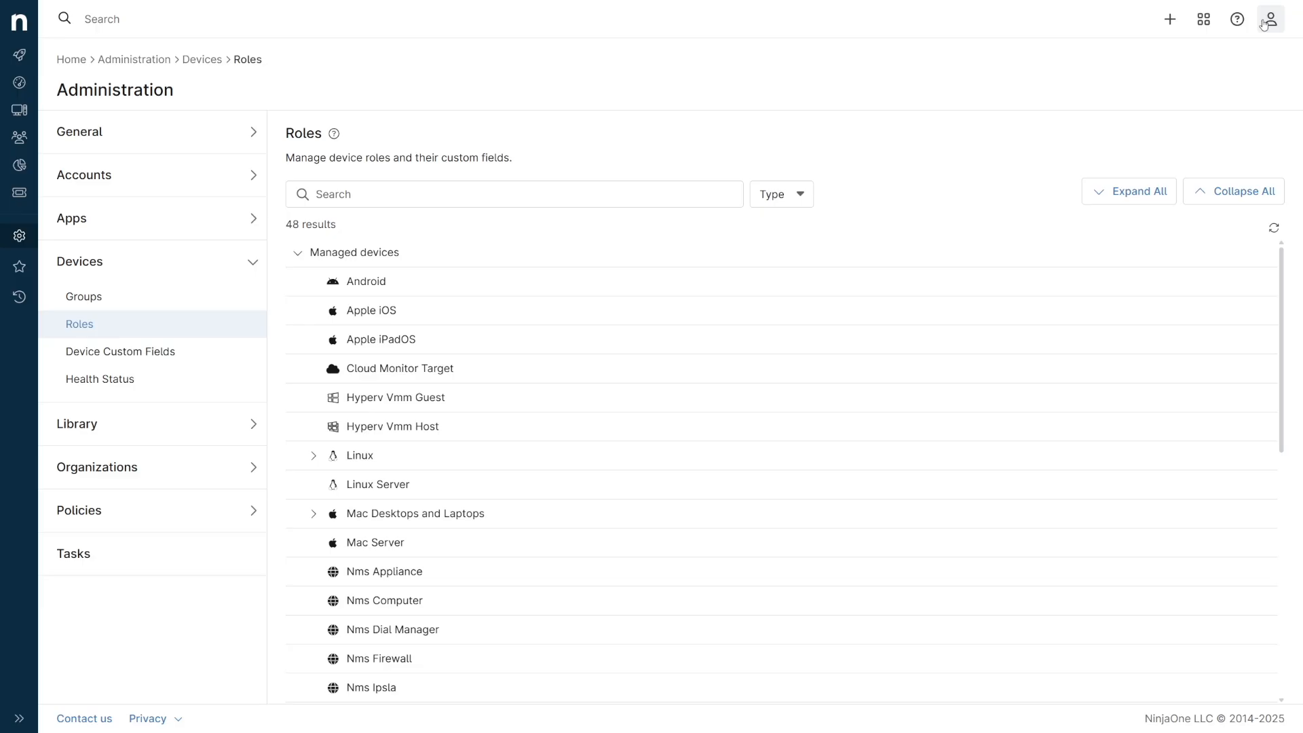
Open the Windows Laptop role for editing and view its default fields and the Wifi tab's fields.
drag(1281, 270, 1297, 569)
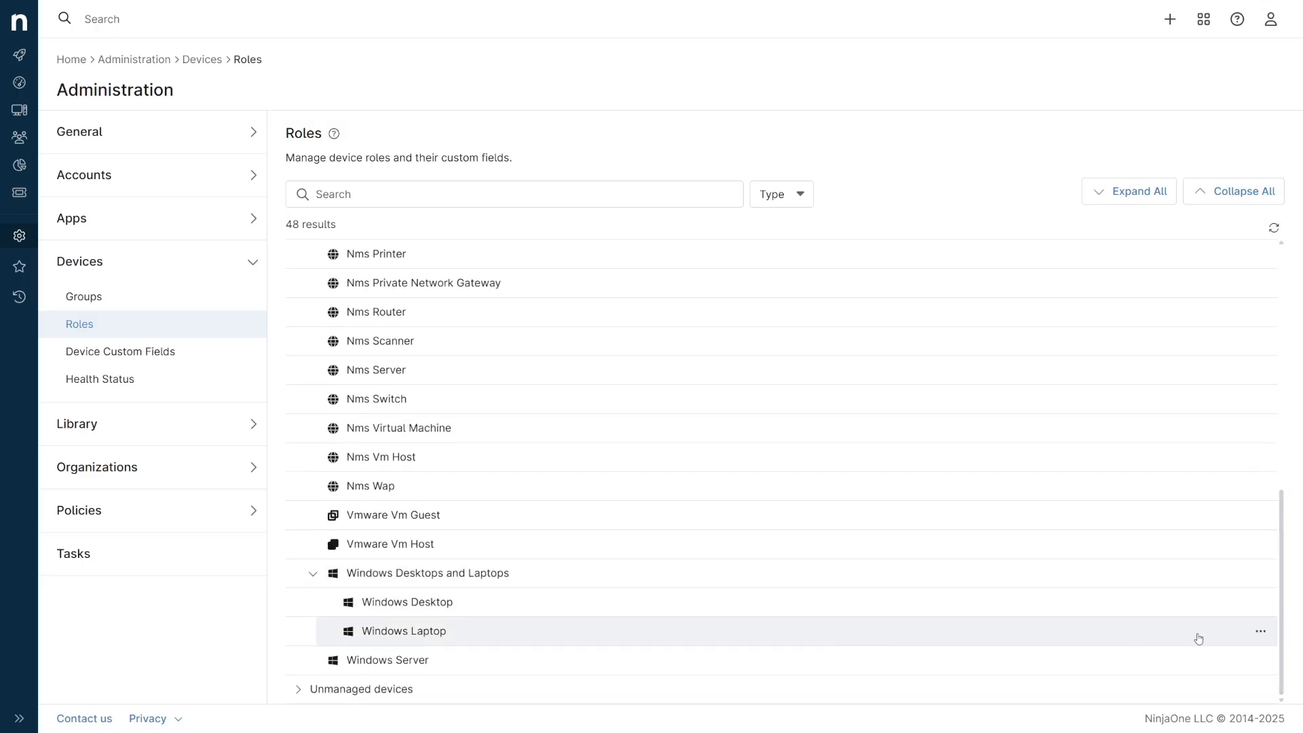
click(1262, 633)
click(1252, 659)
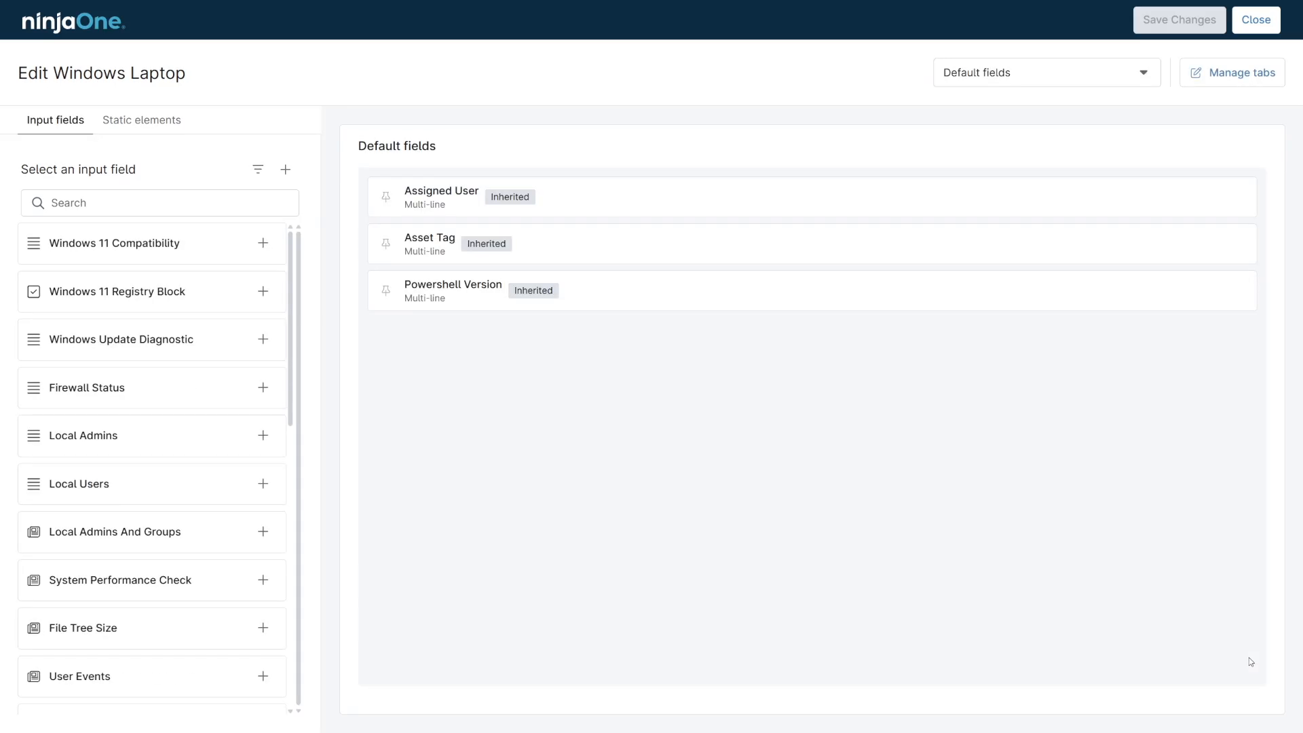
click(1048, 69)
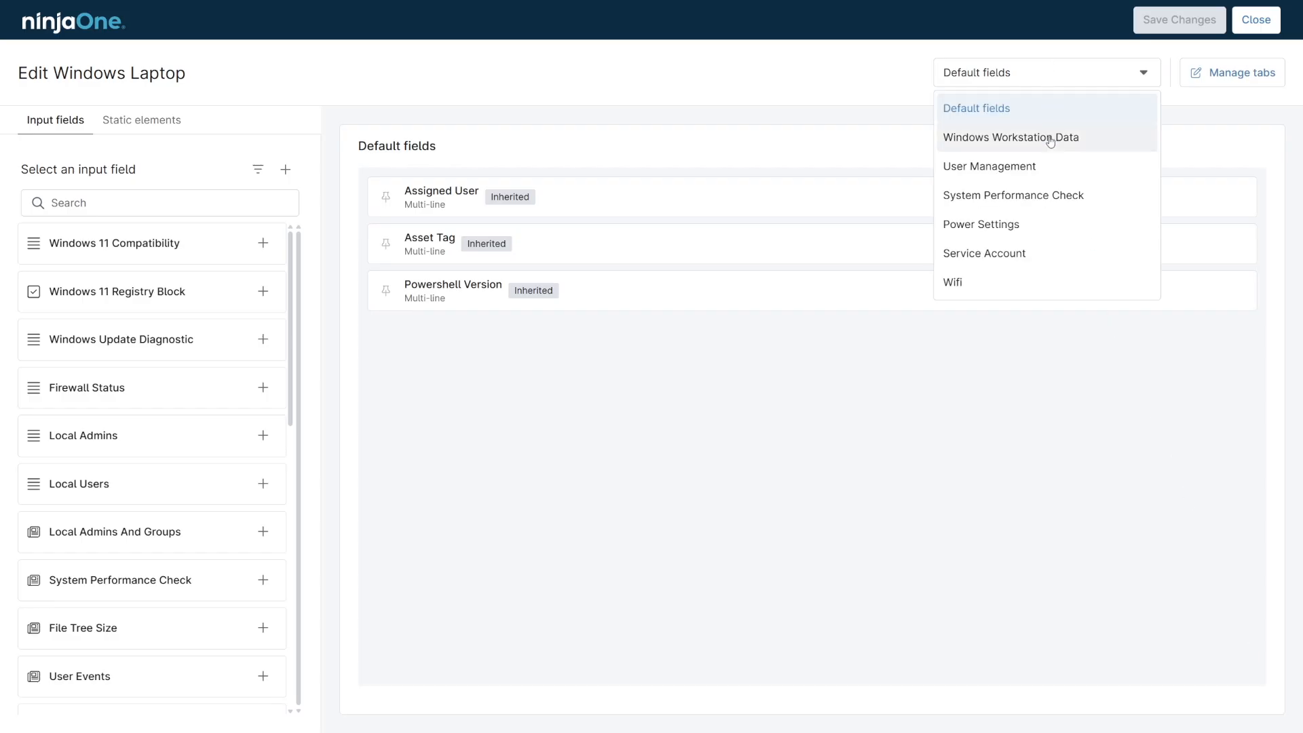
click(1062, 292)
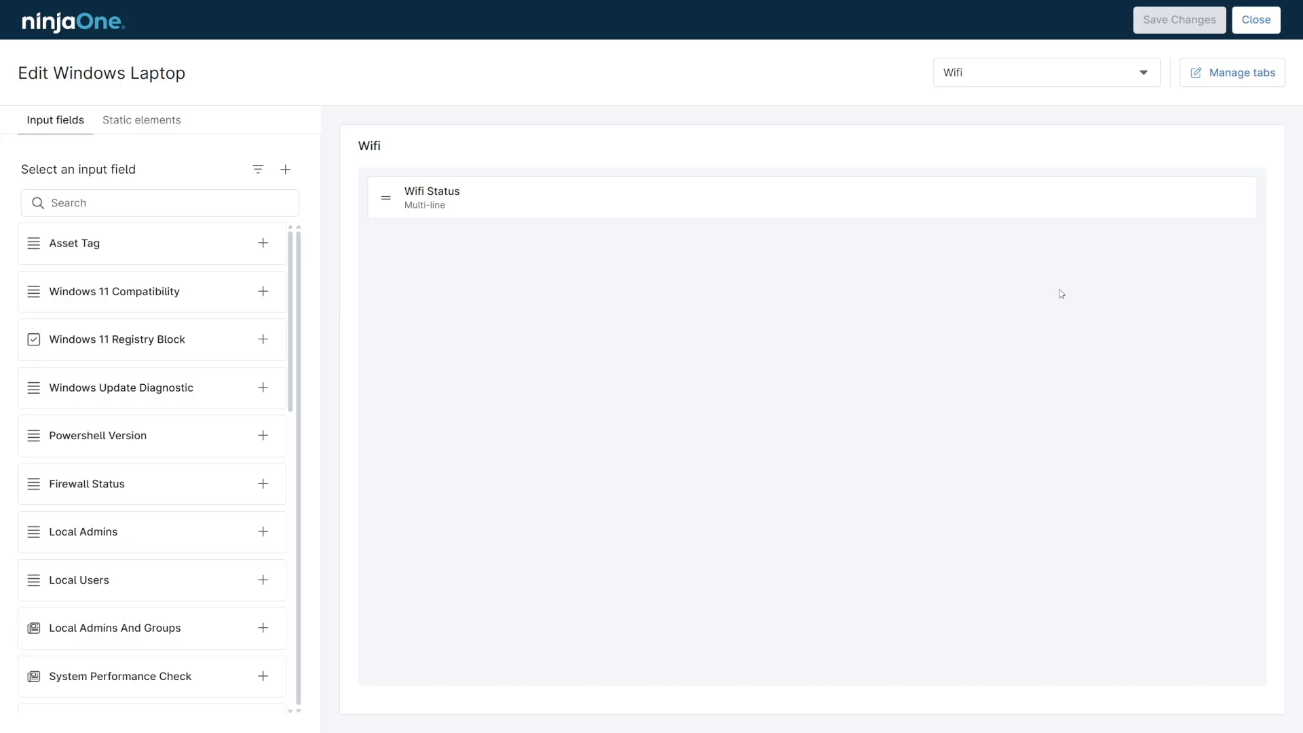
Hide the inherited Power Settings tab in the Windows Laptop role's tab management.
click(1215, 78)
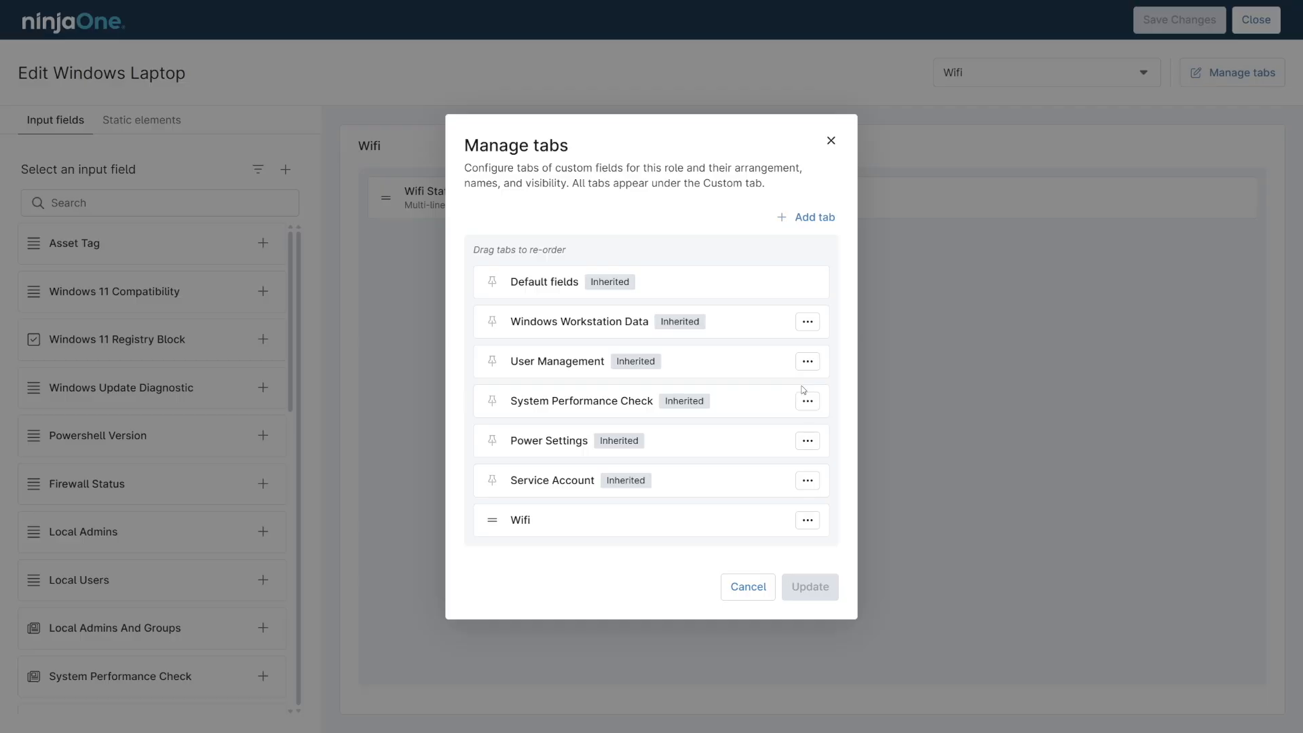
click(808, 442)
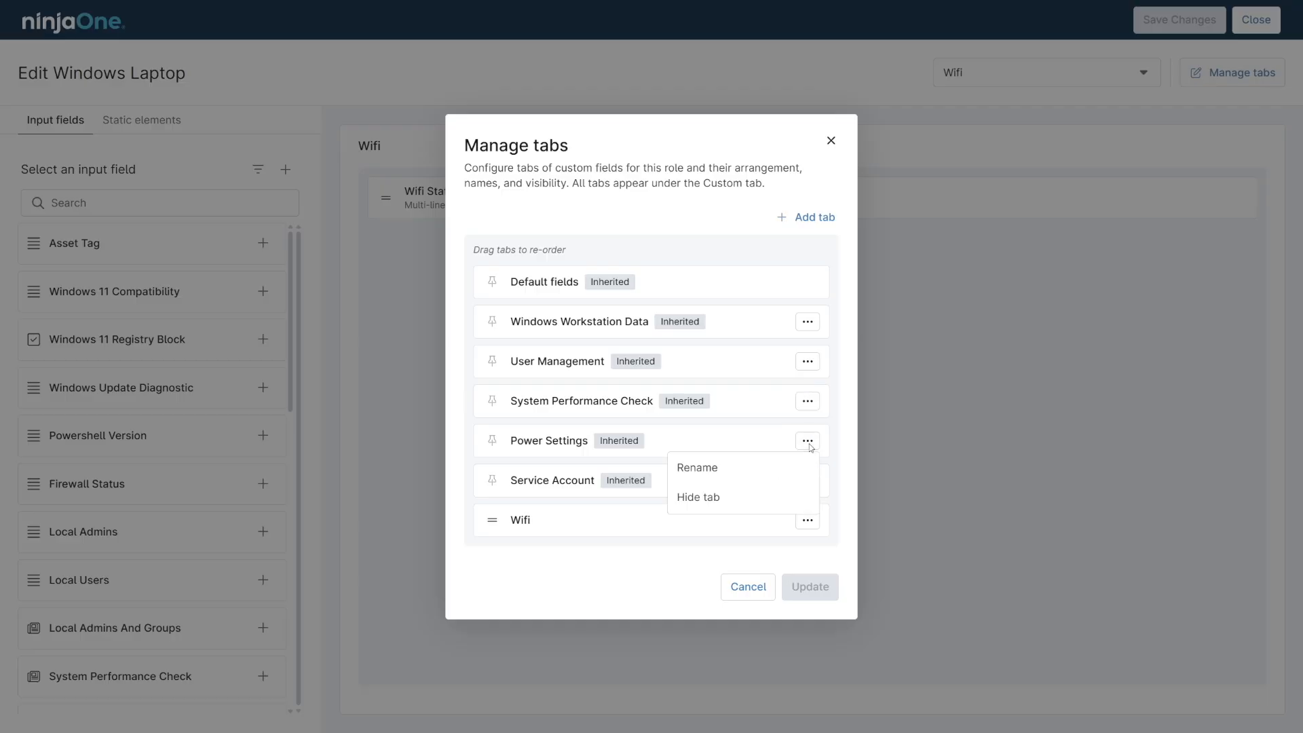
click(799, 505)
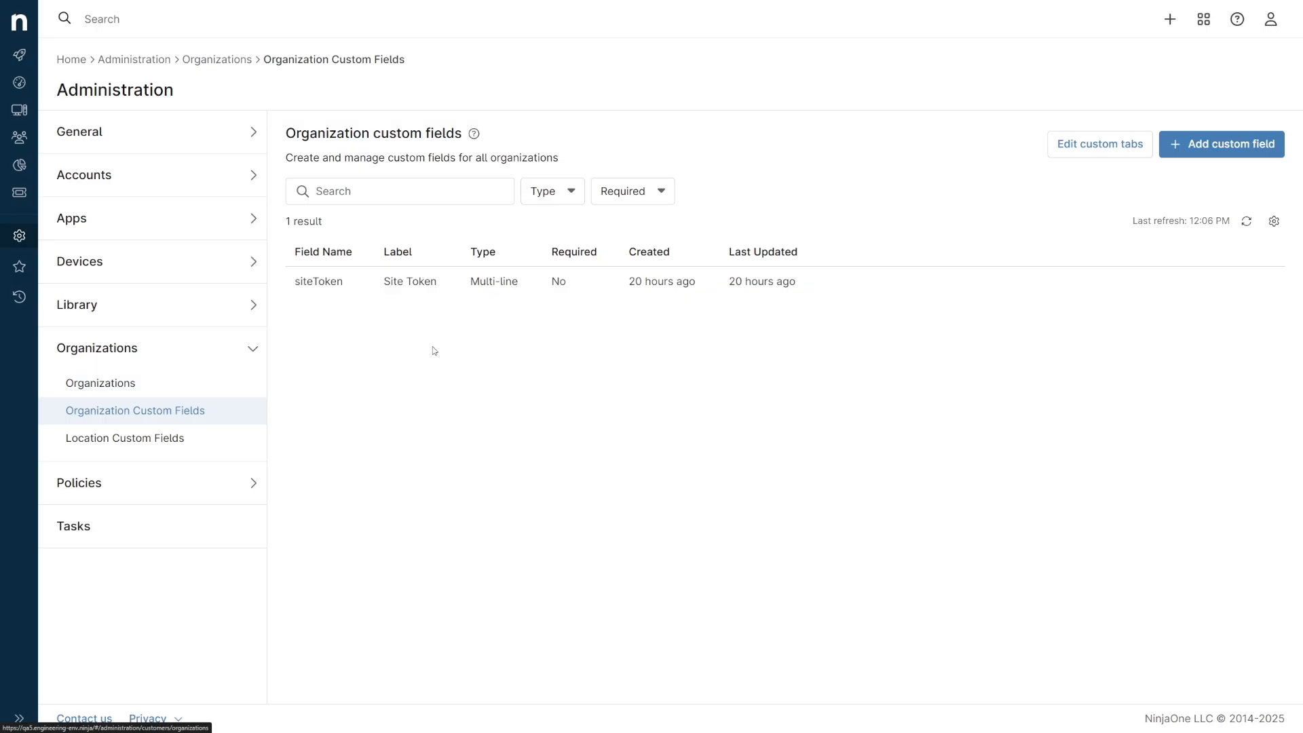
Open the list of custom fields defined for all locations.
click(193, 437)
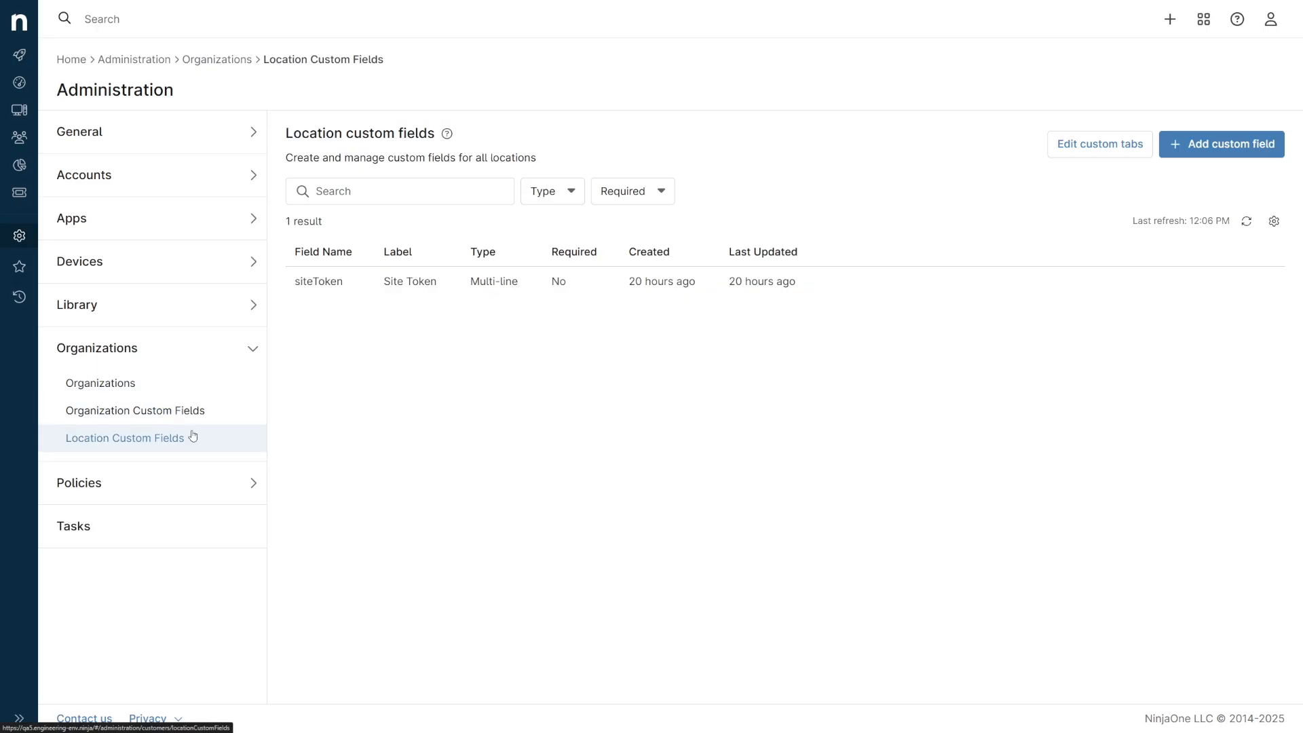